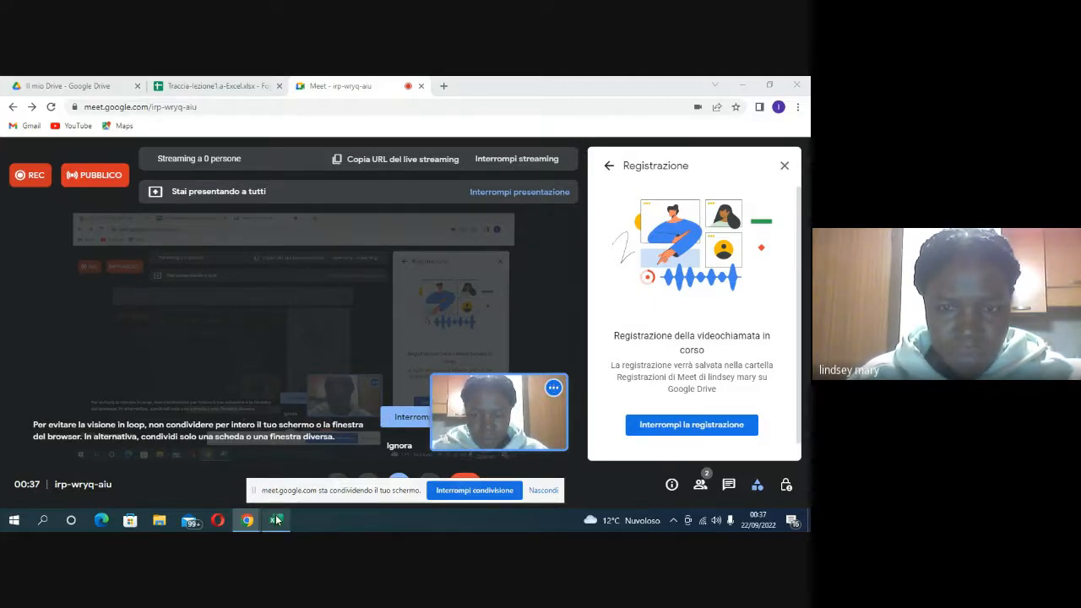
Step: Switch to the Traccia-lezione1.a workbook in Excel and show the EtàAnalisi sheet
mouse_move(276, 522)
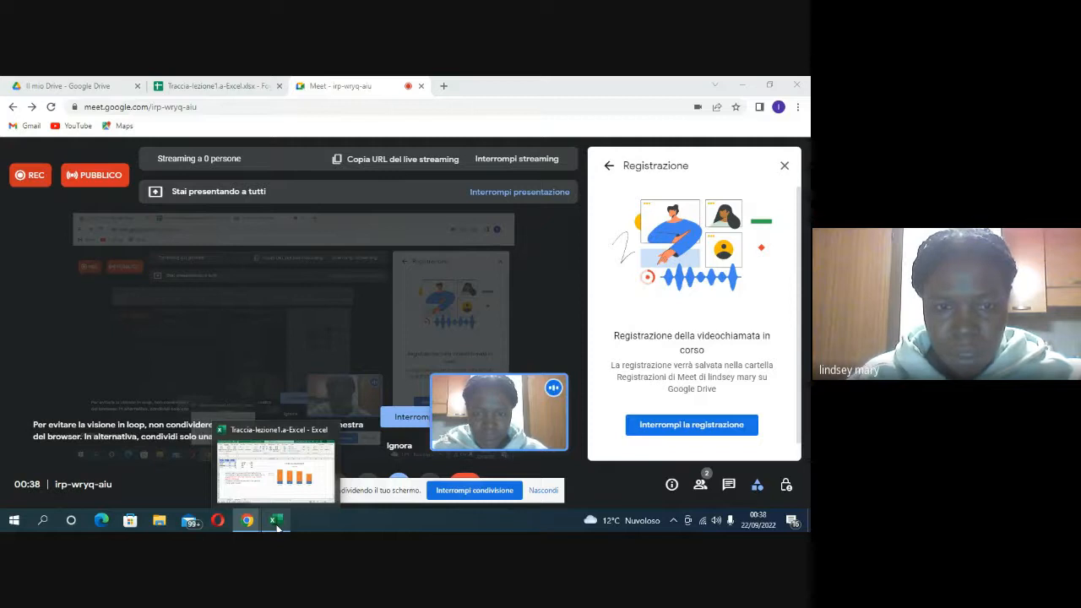
left_click(277, 521)
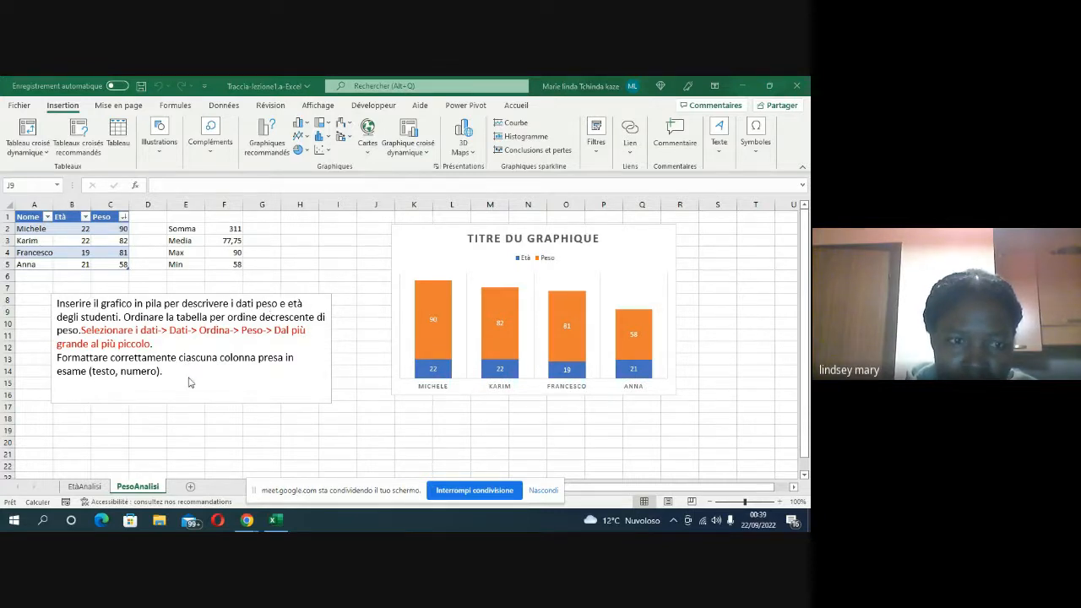
left_click(92, 489)
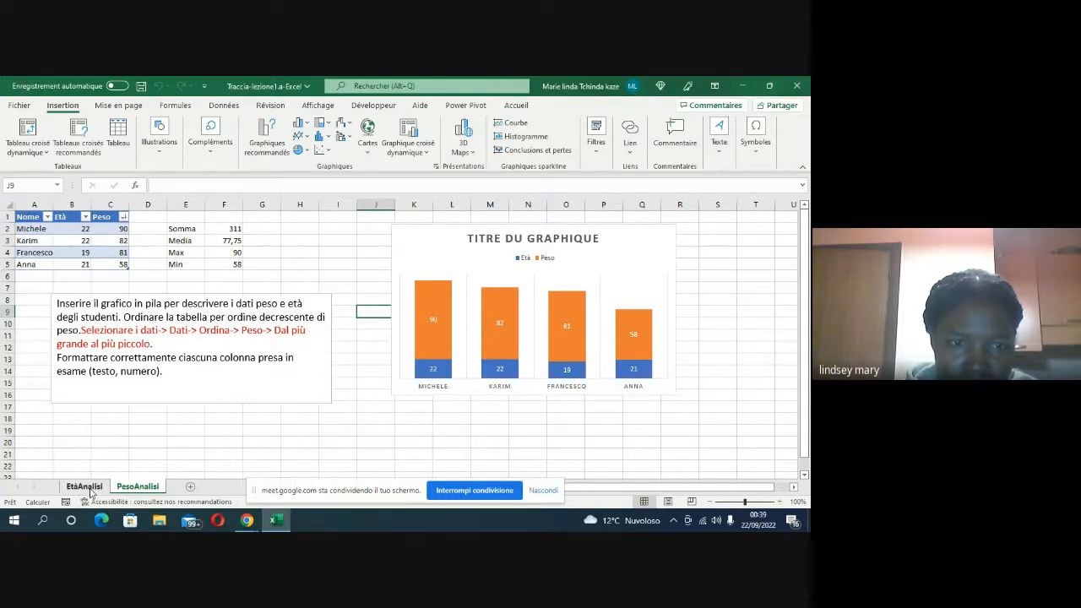
left_click(84, 487)
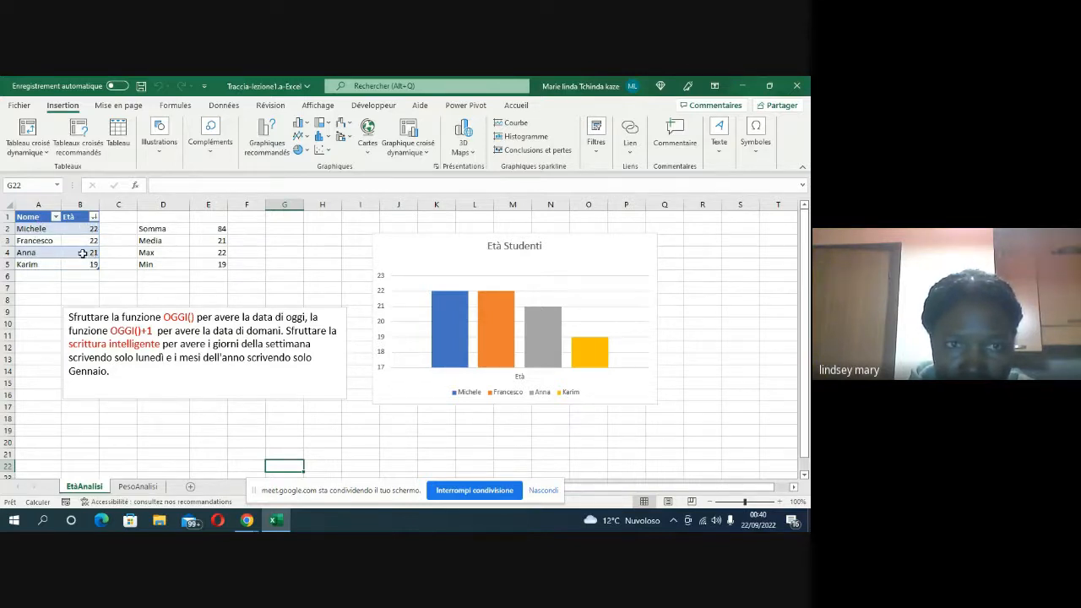
Step: Copy the Nome and Età table in cells A1:B5 of the EtàAnalisi sheet
left_click(26, 217)
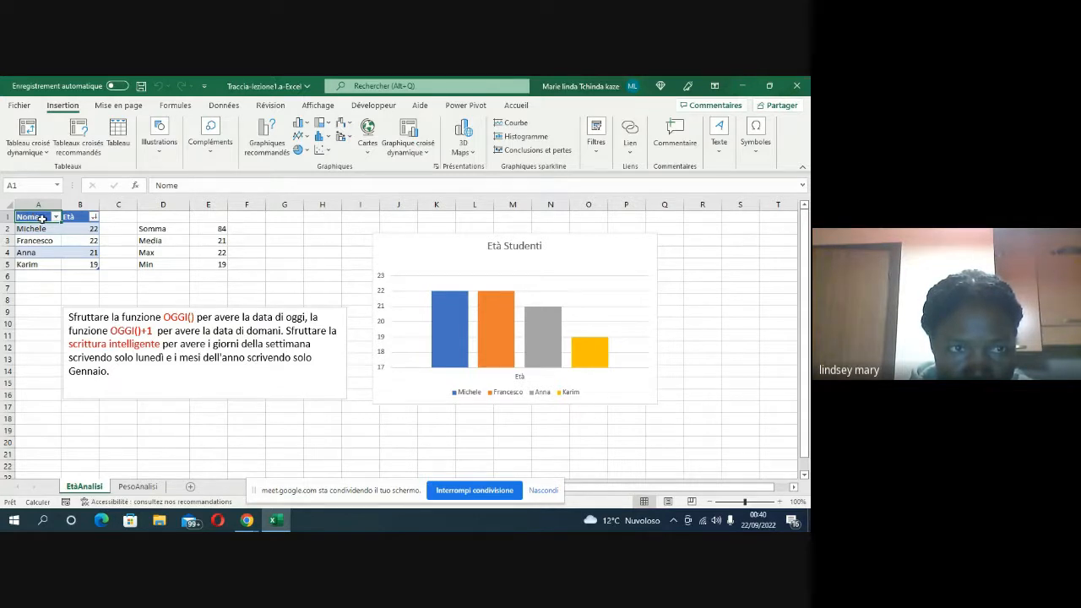
left_click_drag(42, 218, 64, 264)
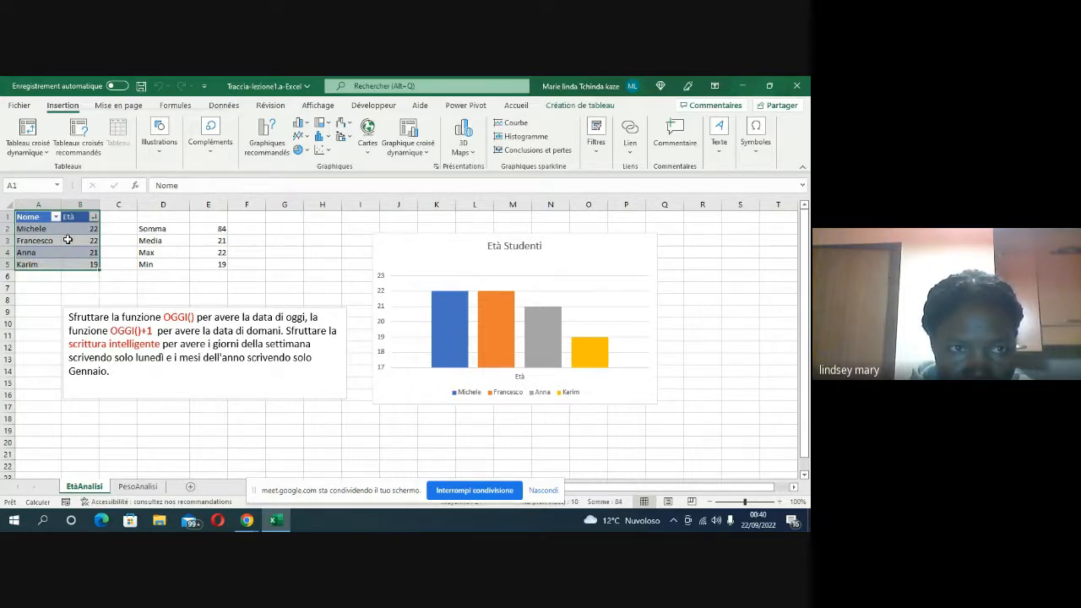
right_click(67, 239)
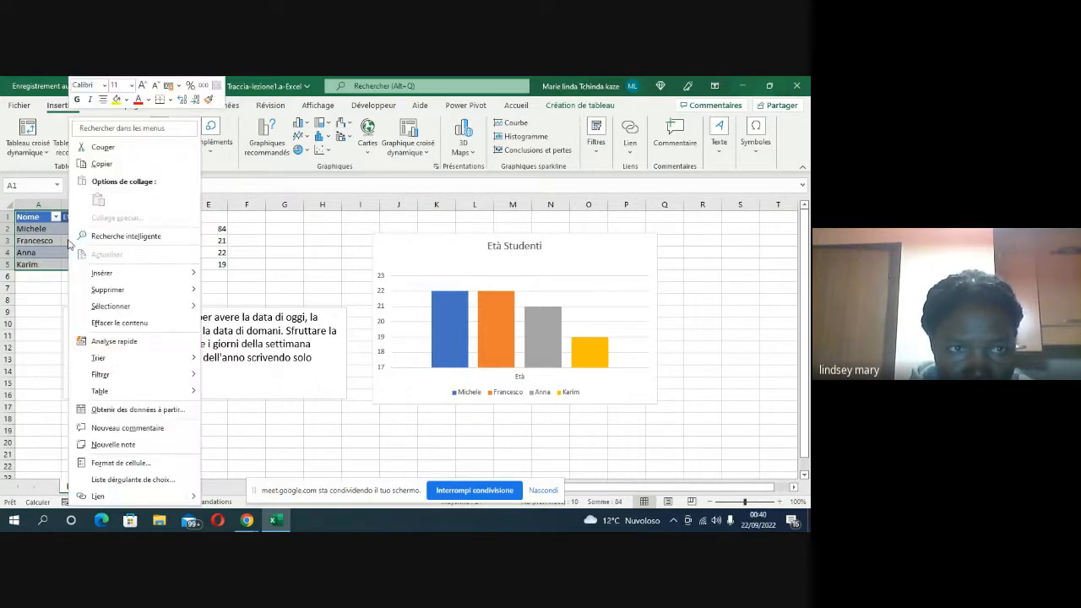
left_click(102, 163)
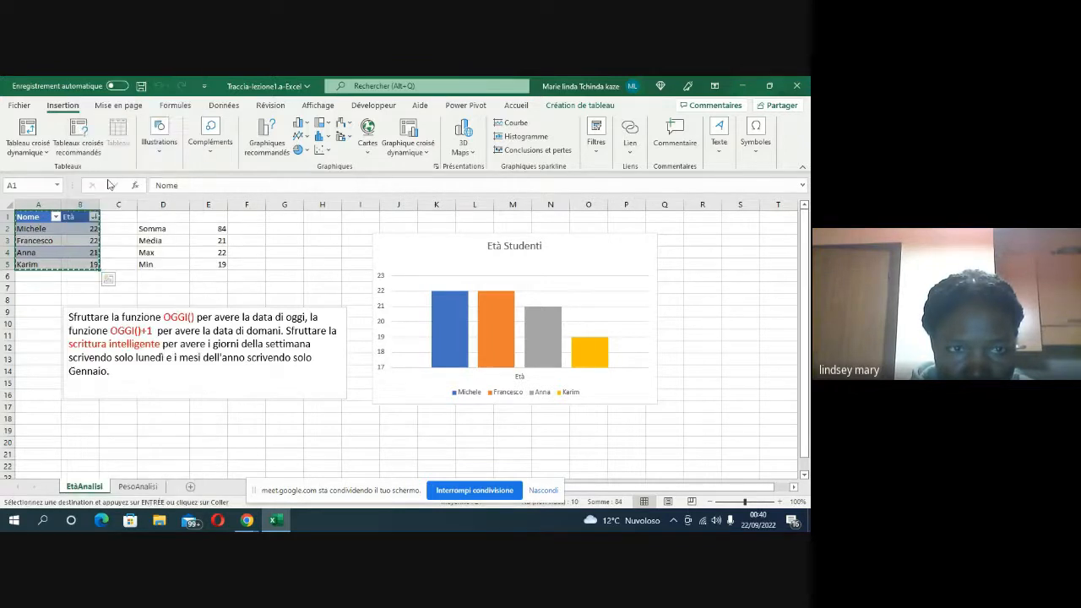
Step: Add a new worksheet and move it to the end, after the PesoAnalisi sheet
left_click(190, 488)
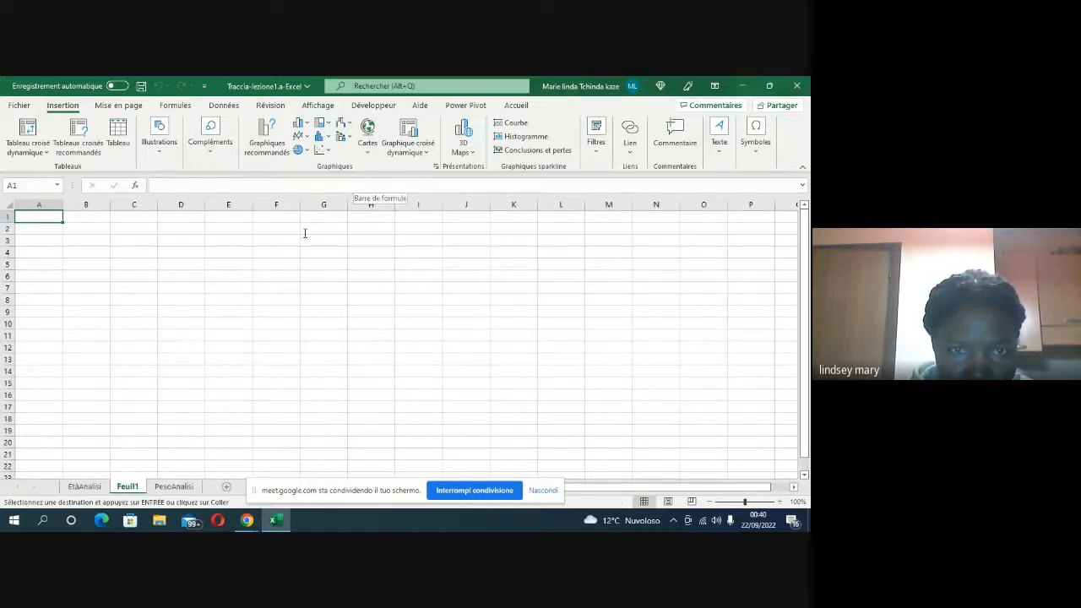
left_click(171, 487)
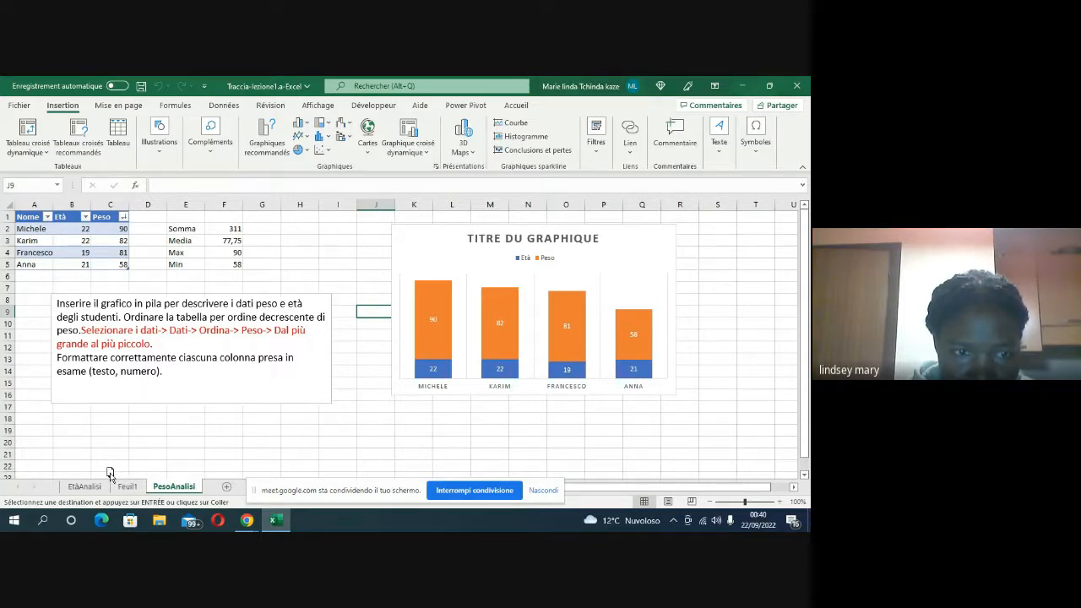
left_click_drag(110, 472, 109, 473)
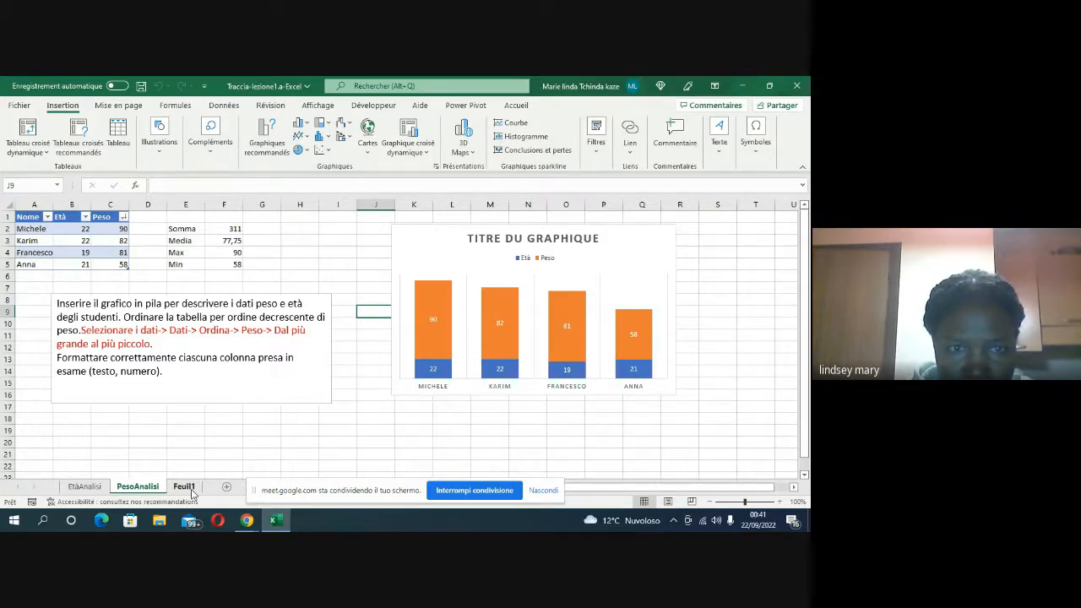
left_click(191, 489)
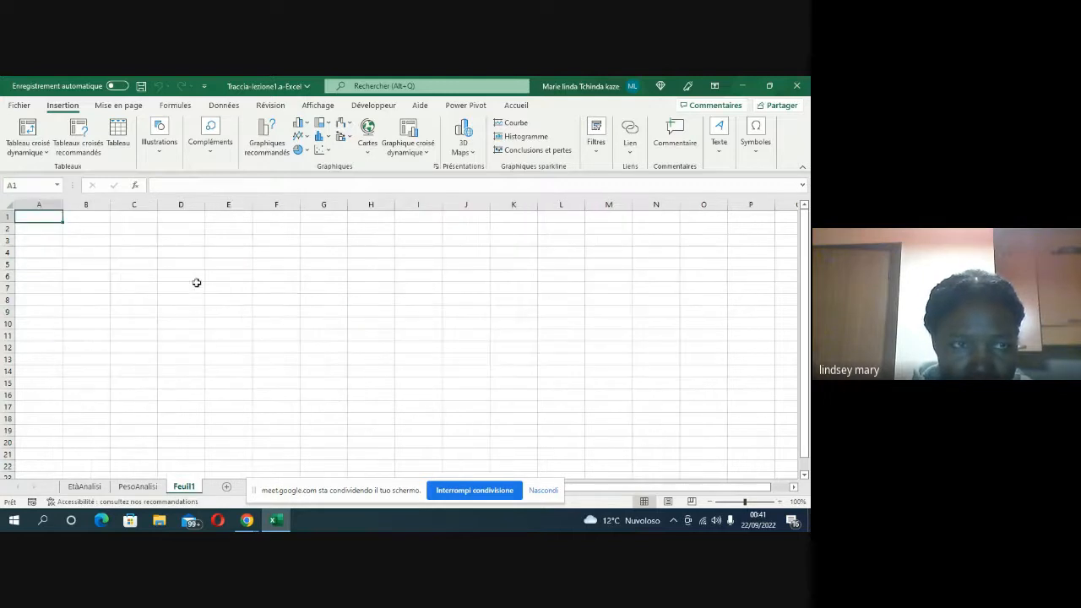
right_click(49, 215)
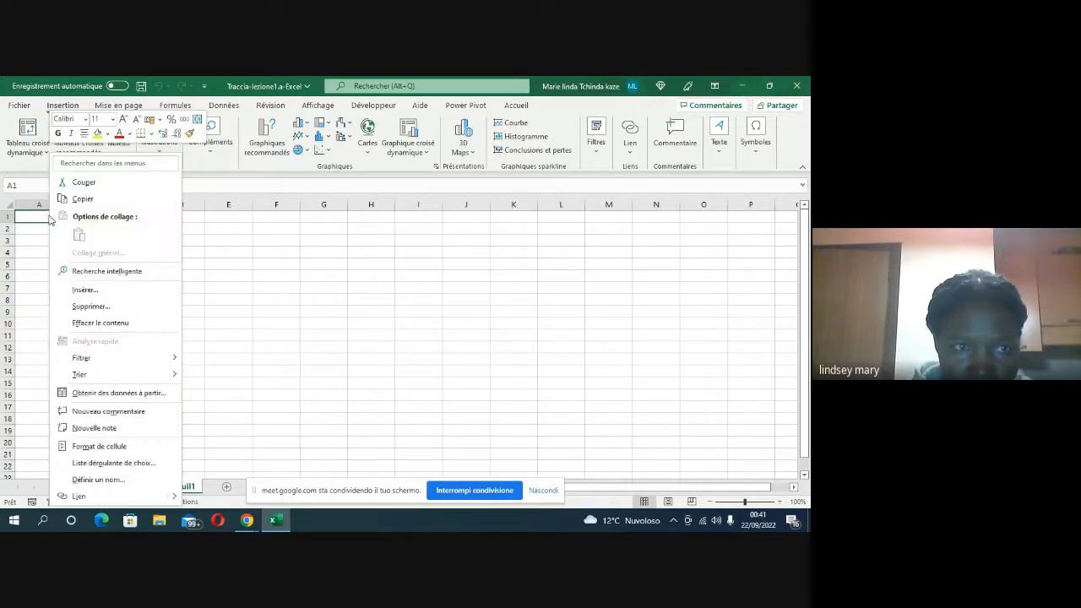
left_click(217, 273)
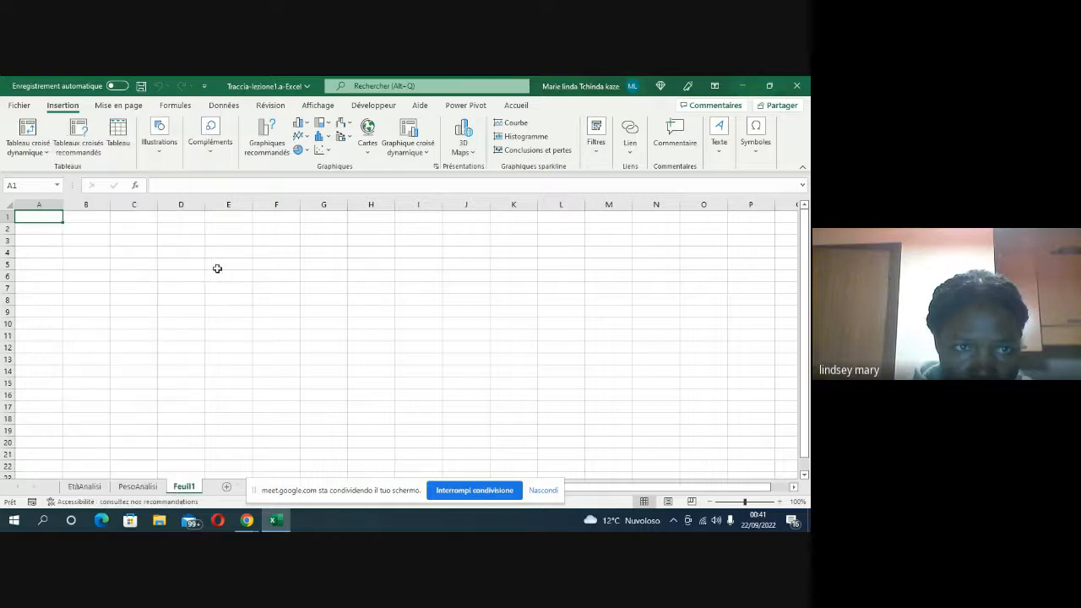
Step: Copy the EtàAnalisi table A1:B5 again and paste it as values only into Feuil1 starting at cell A1
left_click(81, 488)
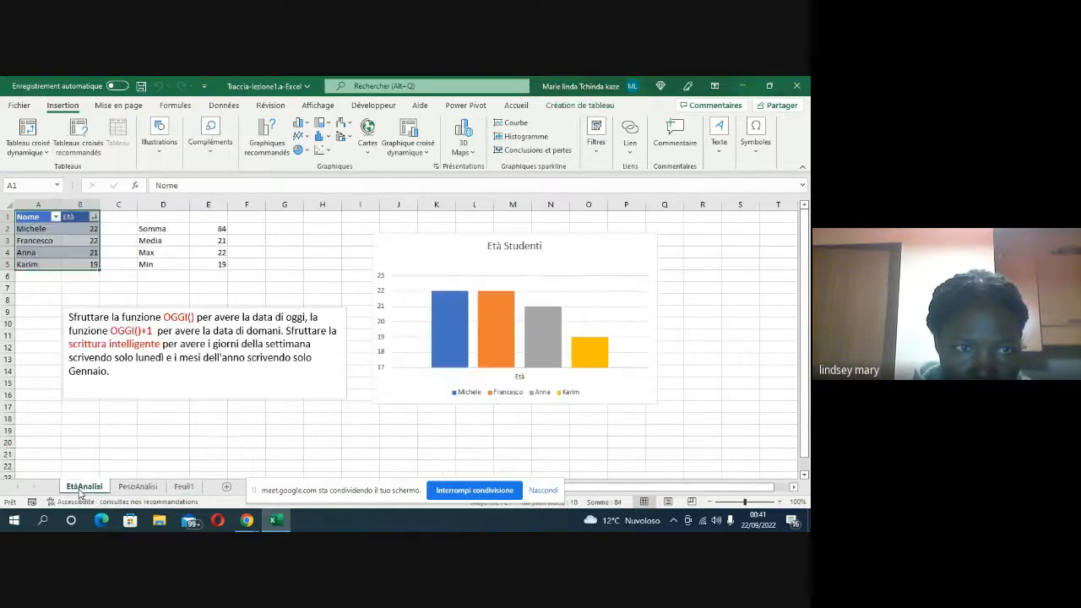
right_click(65, 244)
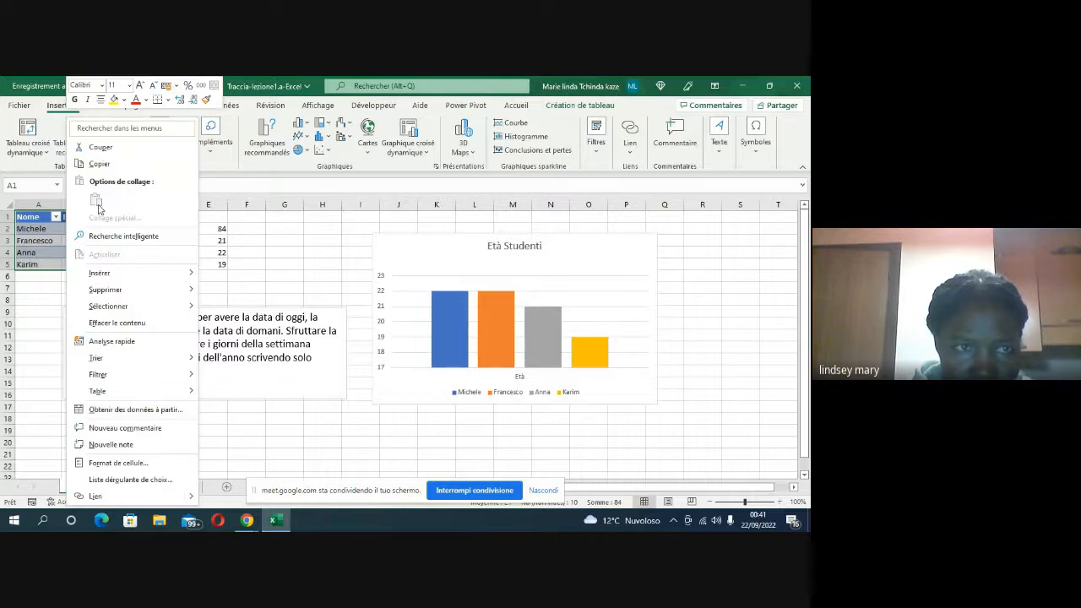
left_click(105, 167)
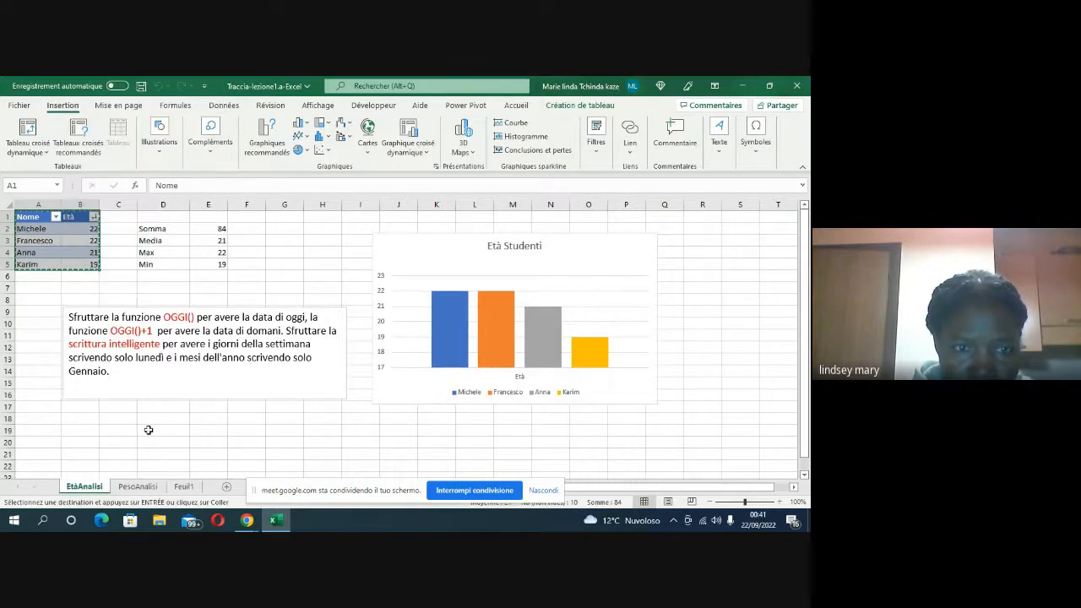
left_click(187, 489)
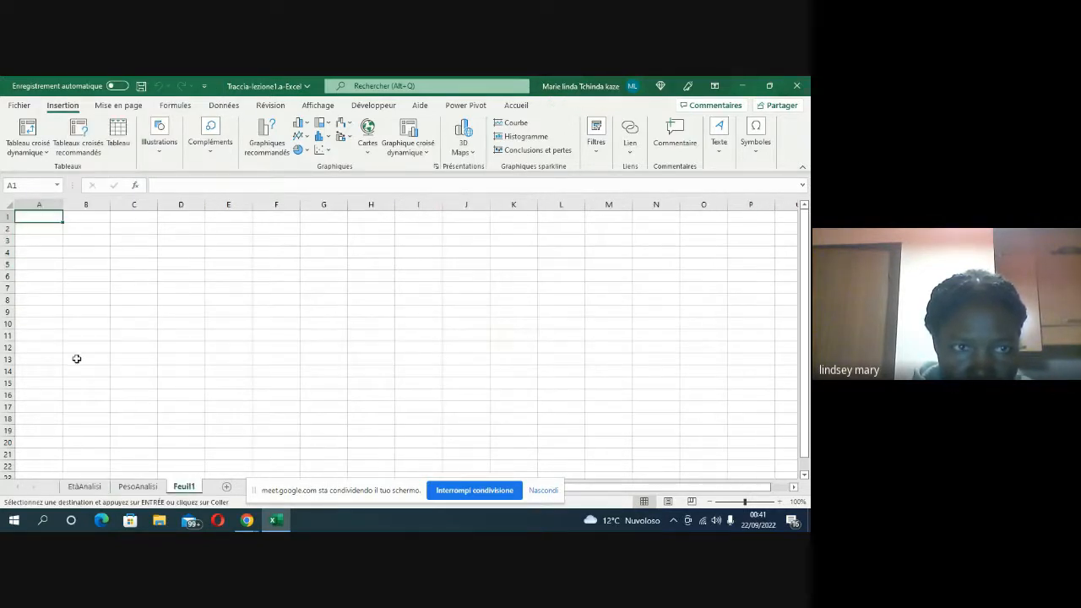
right_click(52, 218)
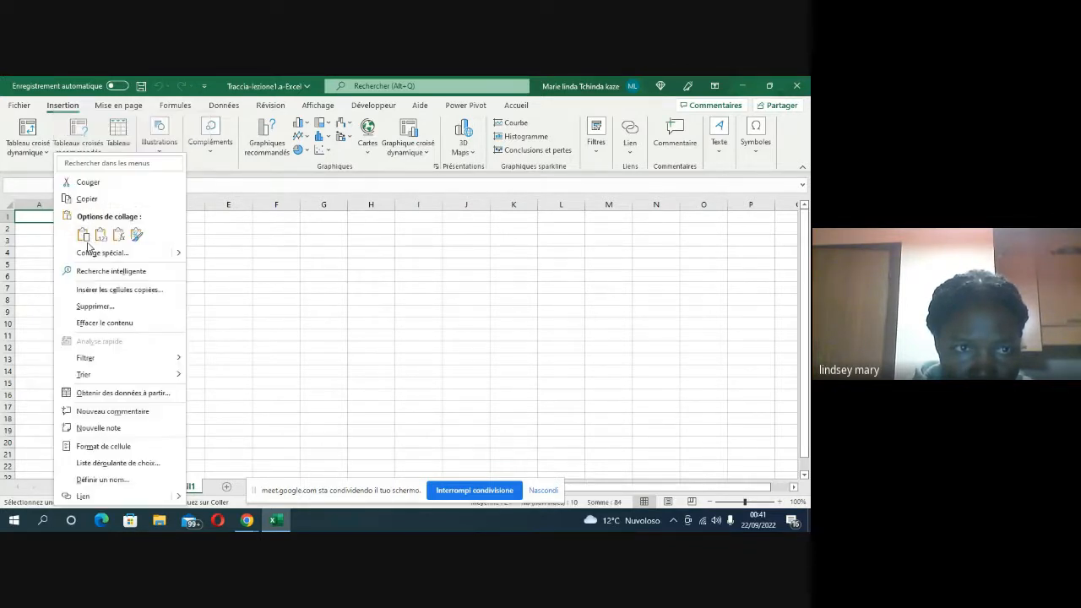
left_click(84, 238)
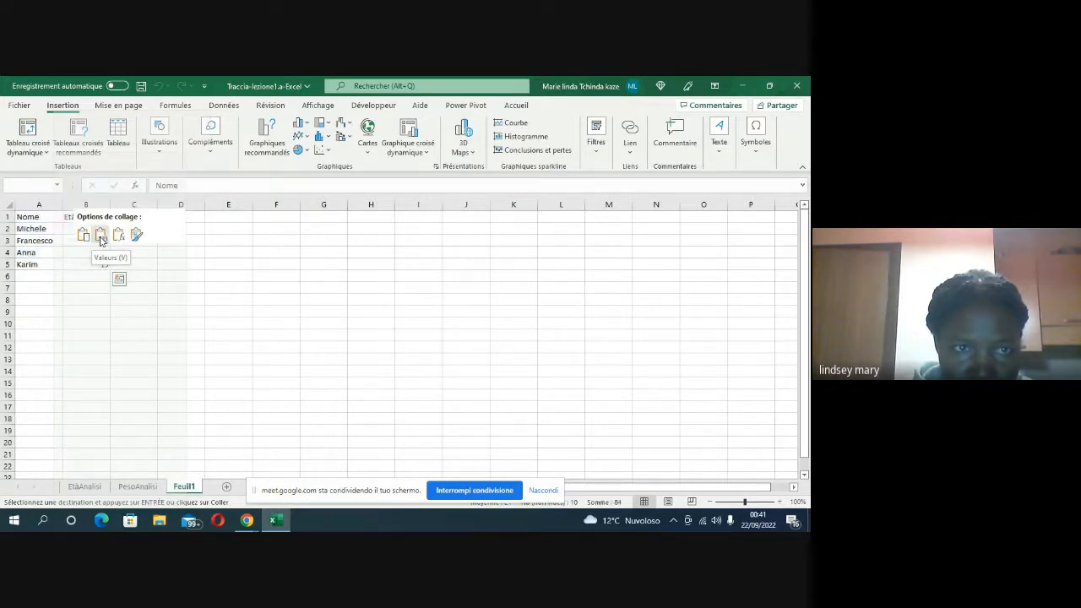
left_click(100, 241)
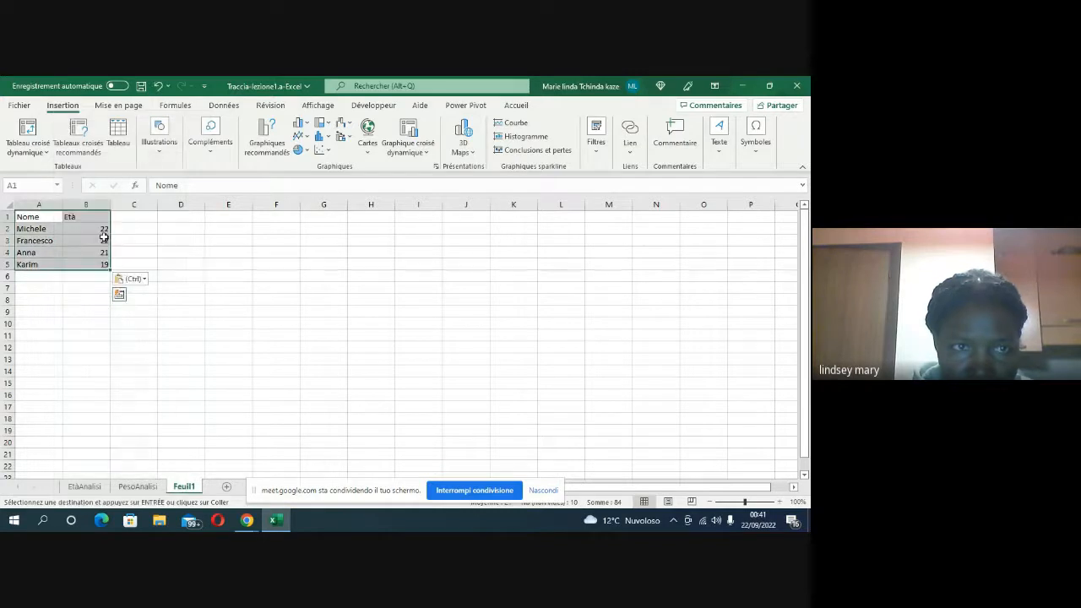
left_click(150, 253)
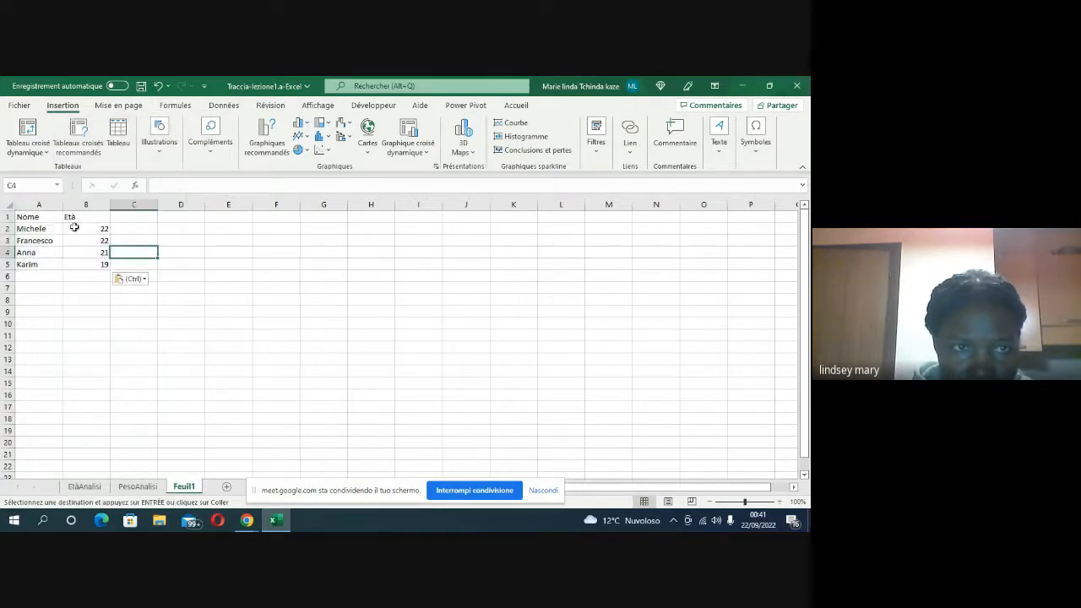
left_click(135, 228)
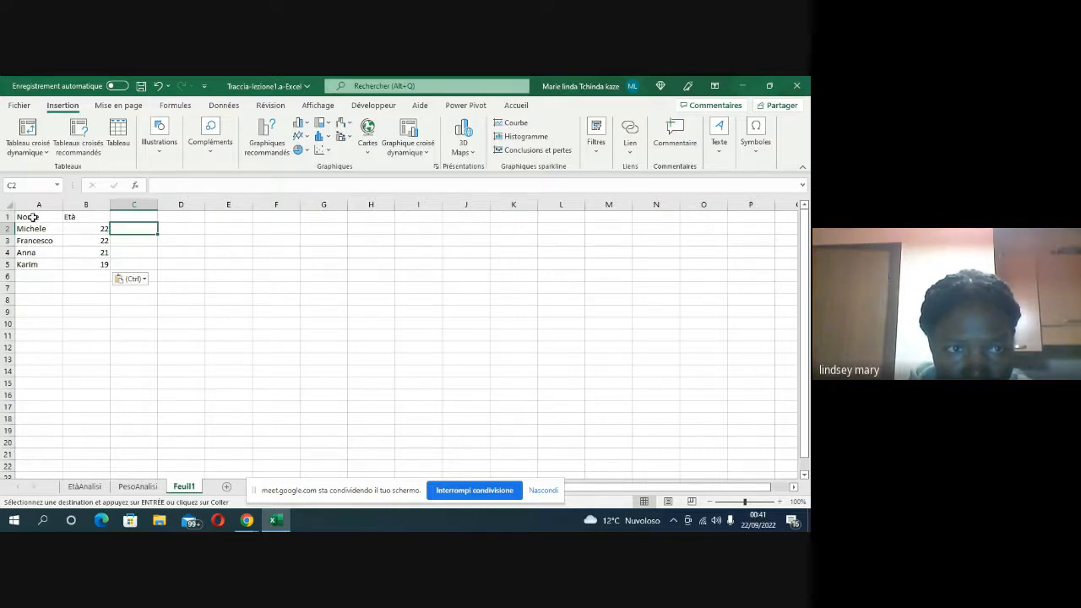
Step: Convert the range A1:B5 on Feuil1 into a table that has headers
left_click_drag(32, 217, 66, 263)
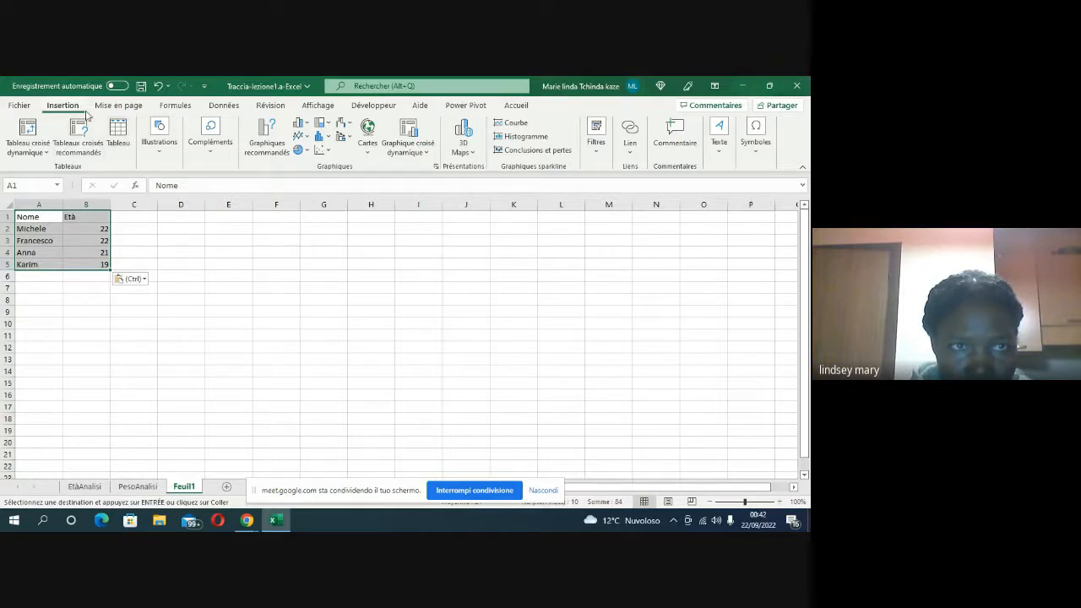
left_click(121, 140)
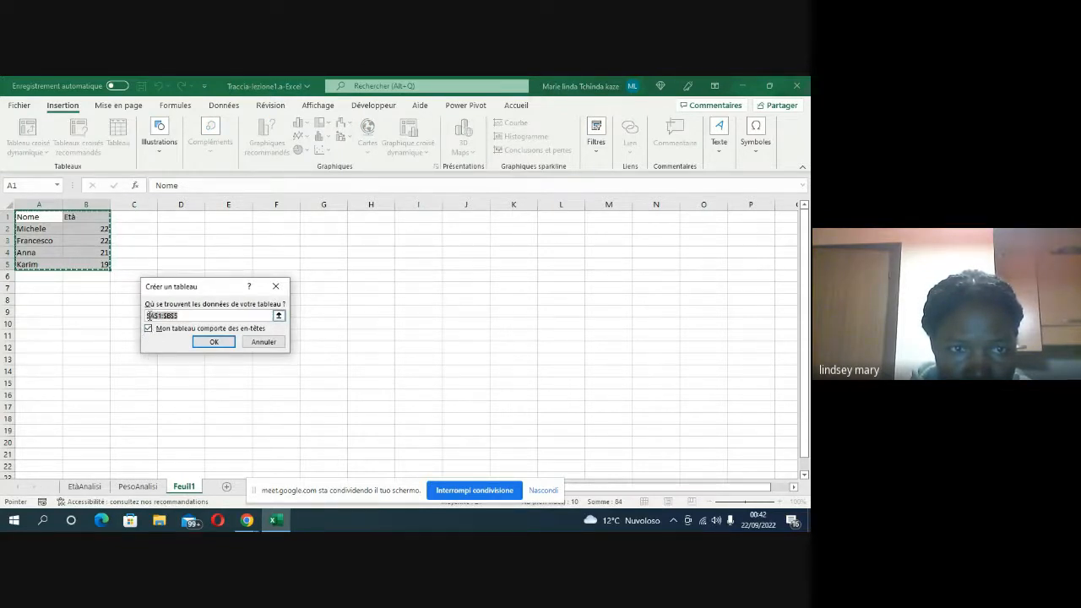
left_click(149, 328)
left_click(215, 342)
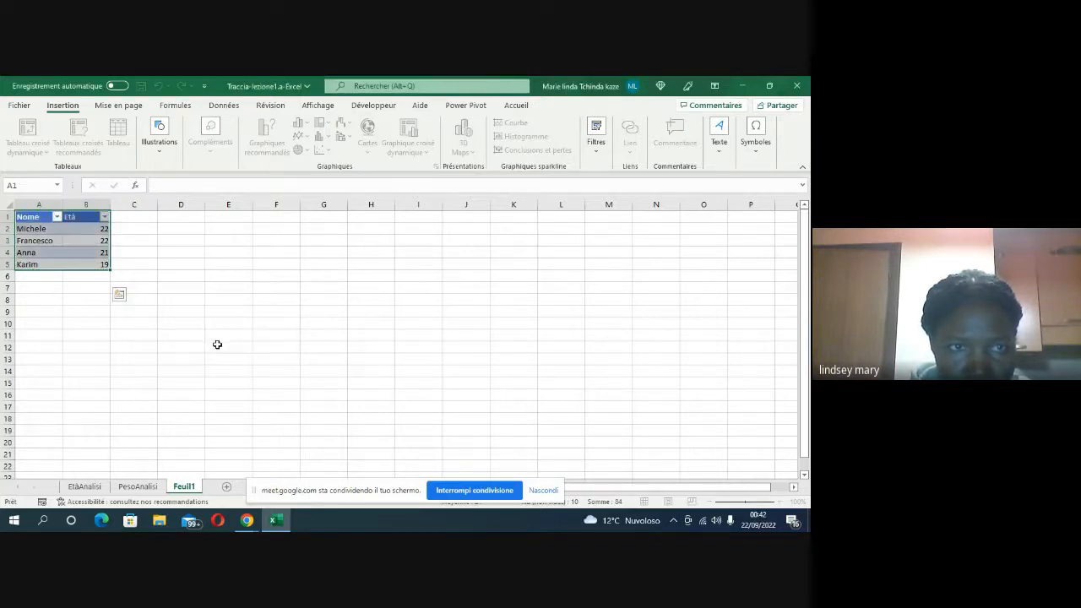
left_click(217, 274)
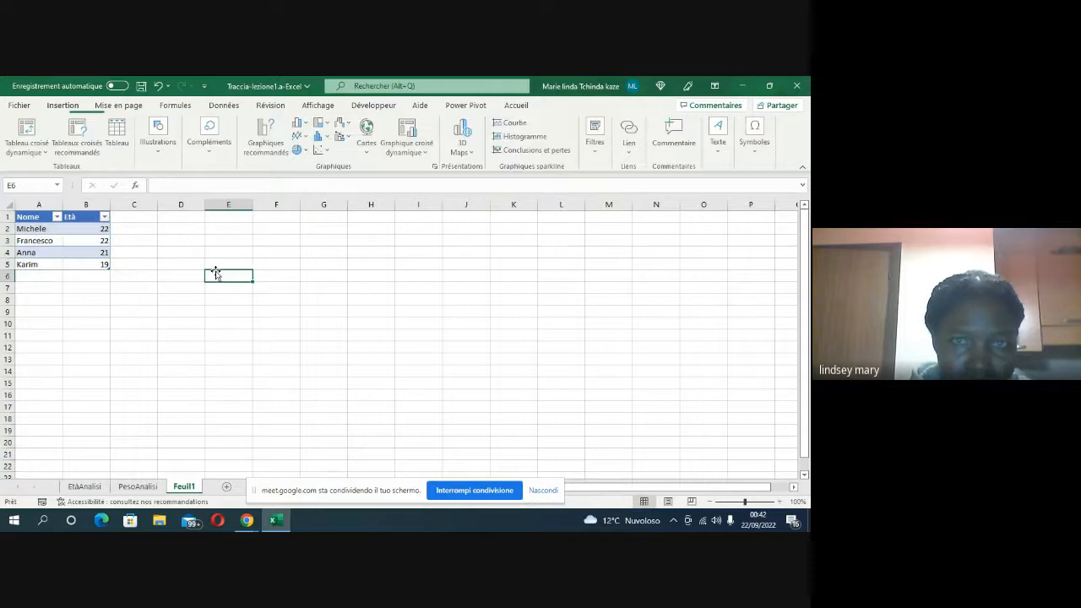
left_click(86, 243)
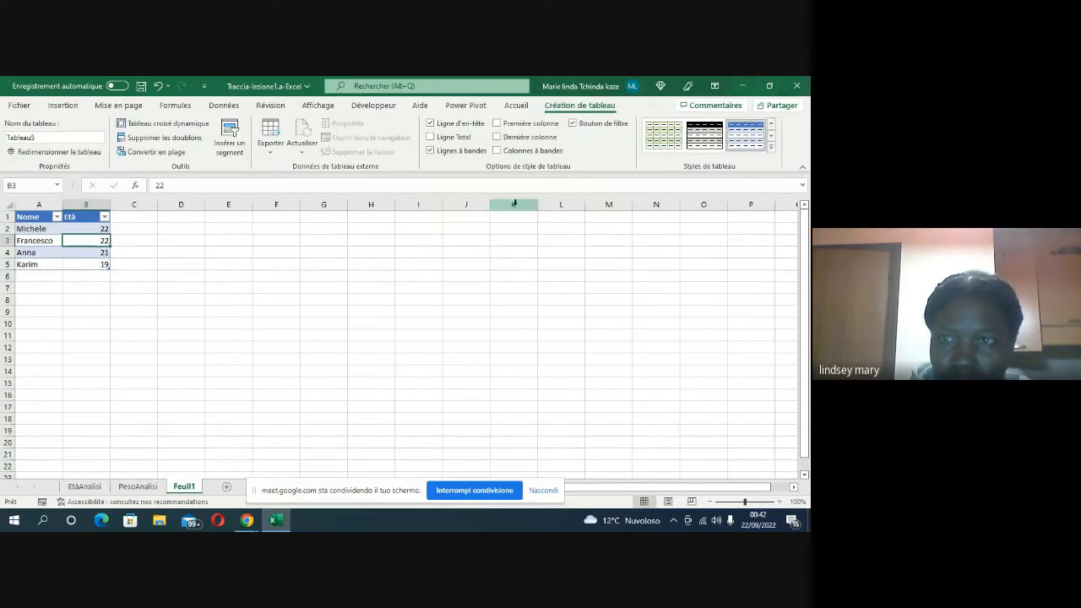
left_click(770, 150)
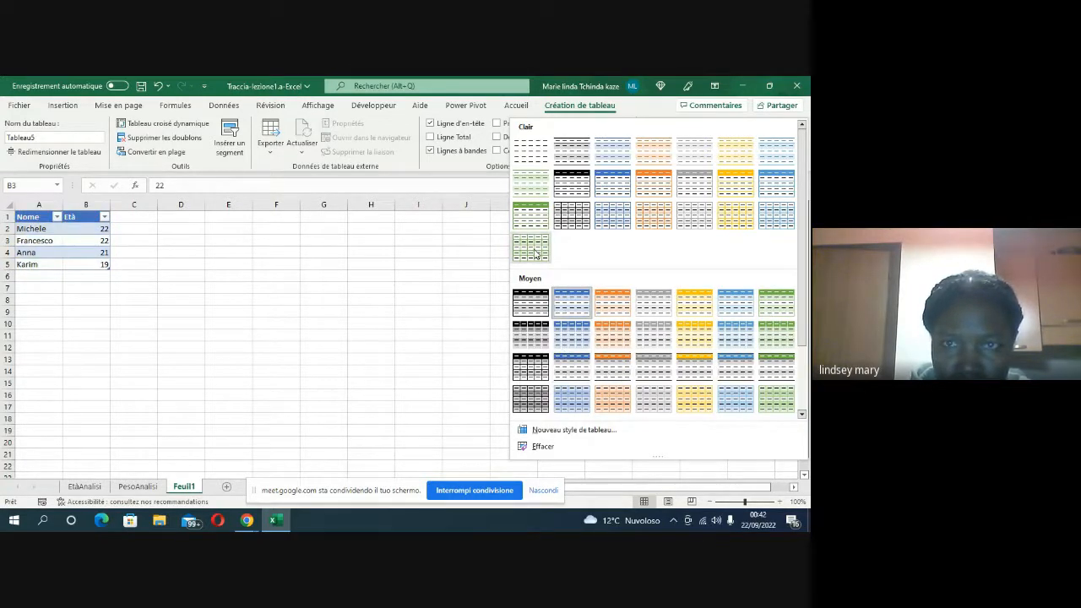
left_click(456, 218)
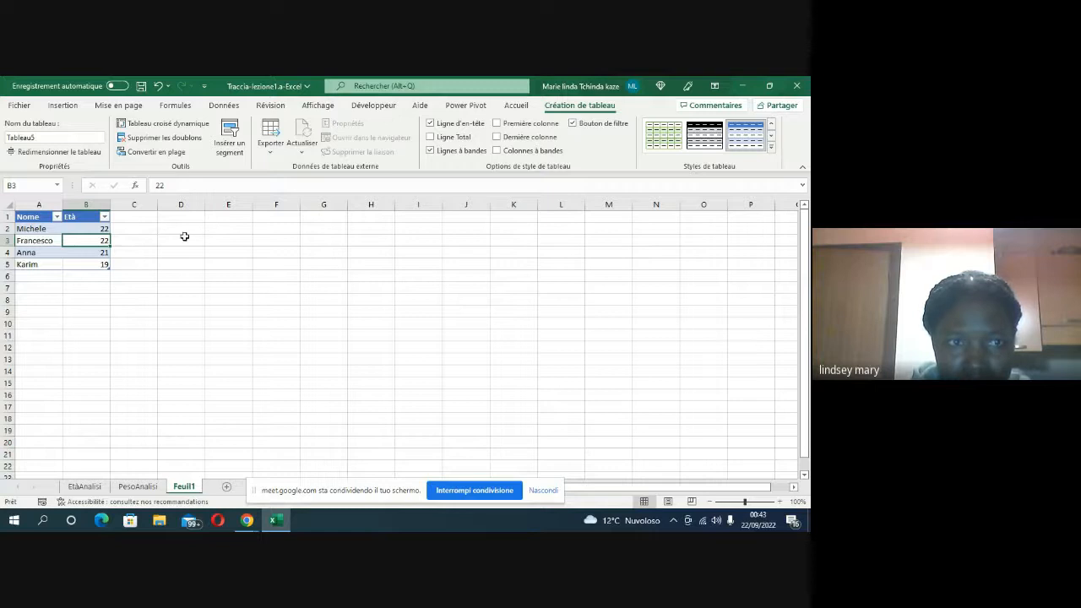
left_click(274, 217)
type("=")
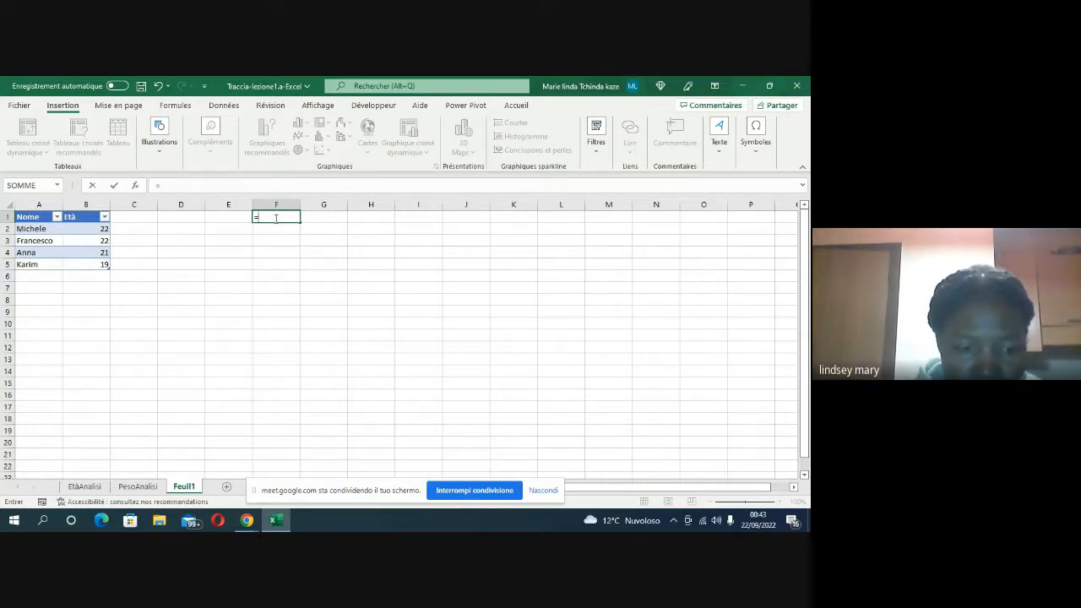
type("so")
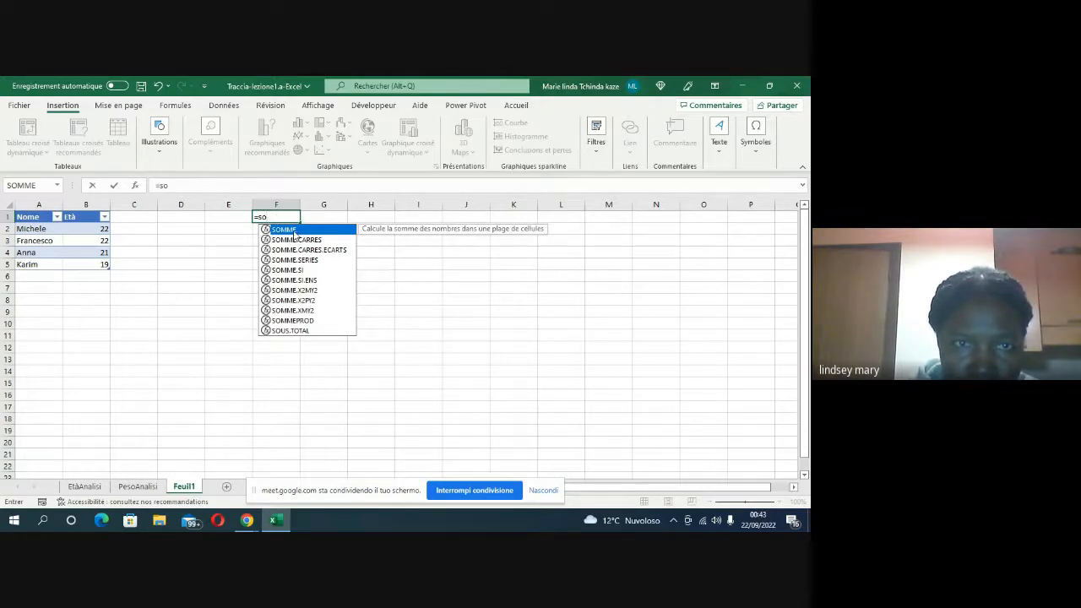
double_click(292, 230)
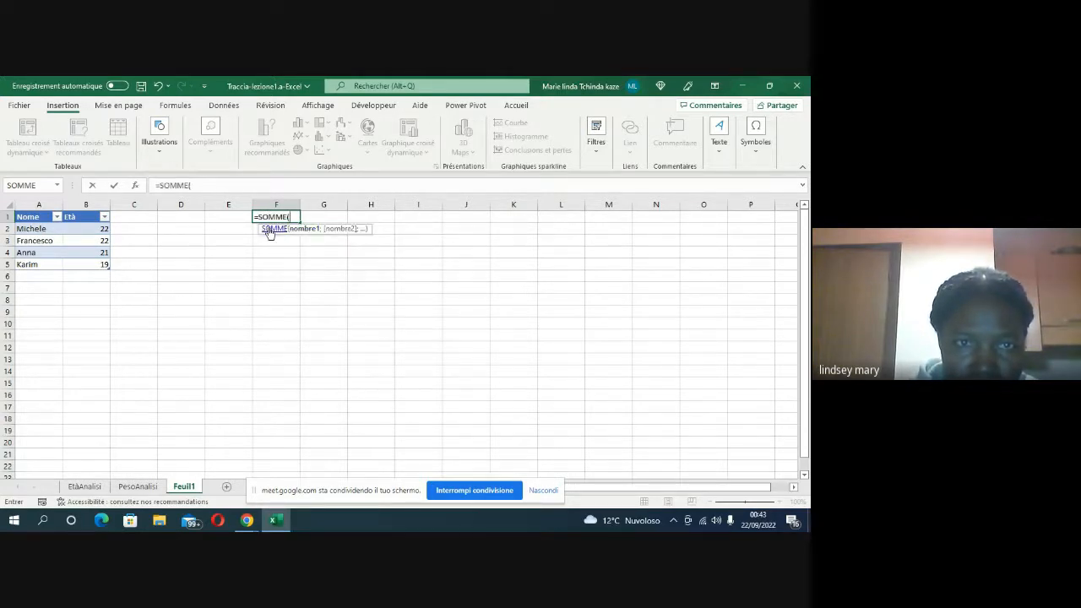
left_click(135, 186)
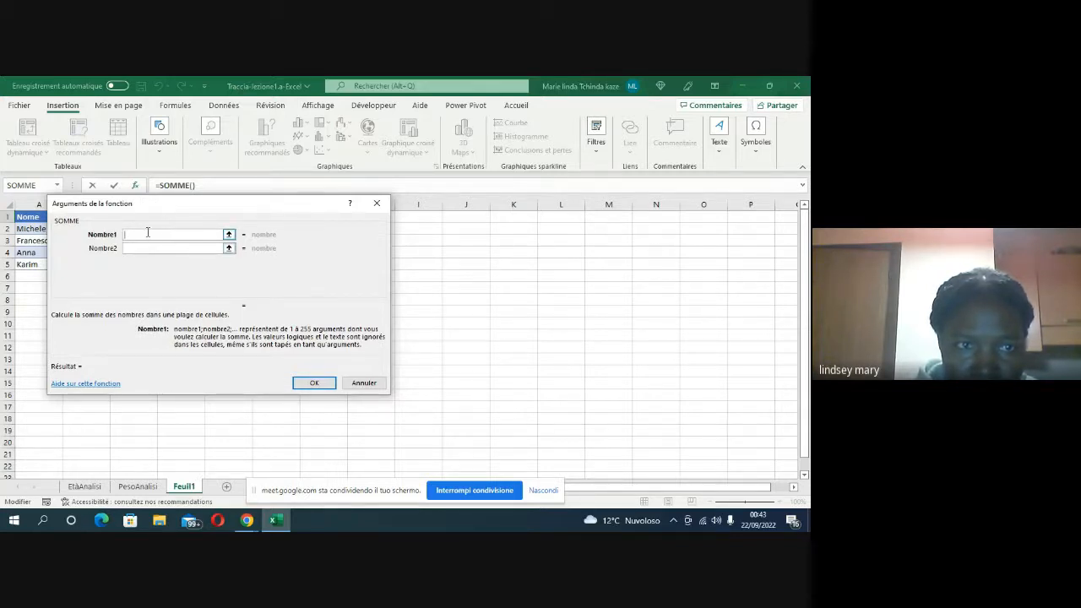
left_click(355, 389)
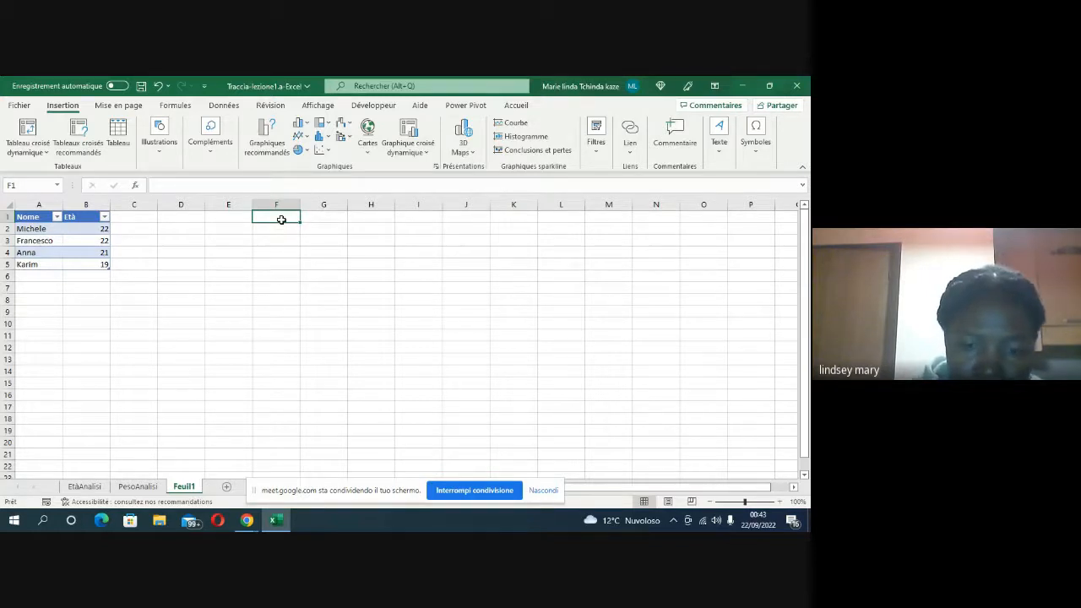
Step: Sum the Età column of the table in cell F1 with the formula =SOMME(Tableau5[Età])
type("=")
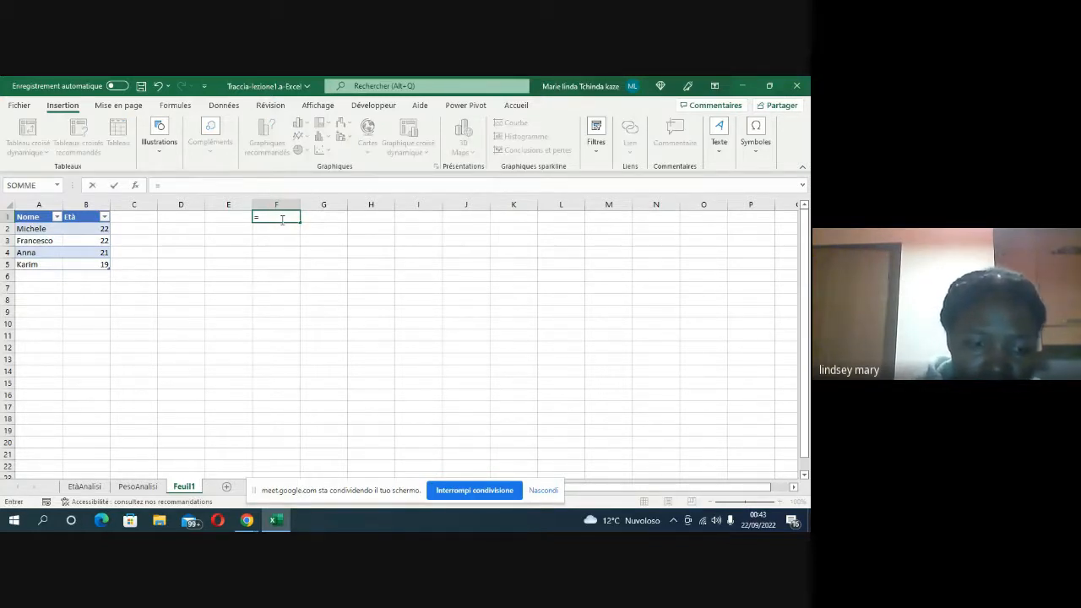
type("Somm")
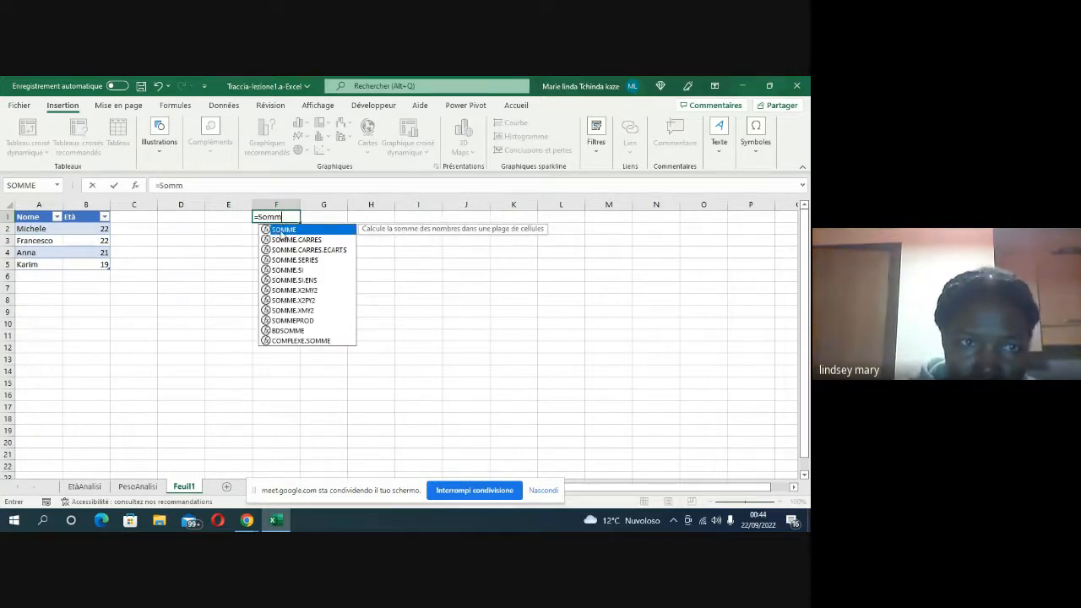
double_click(281, 229)
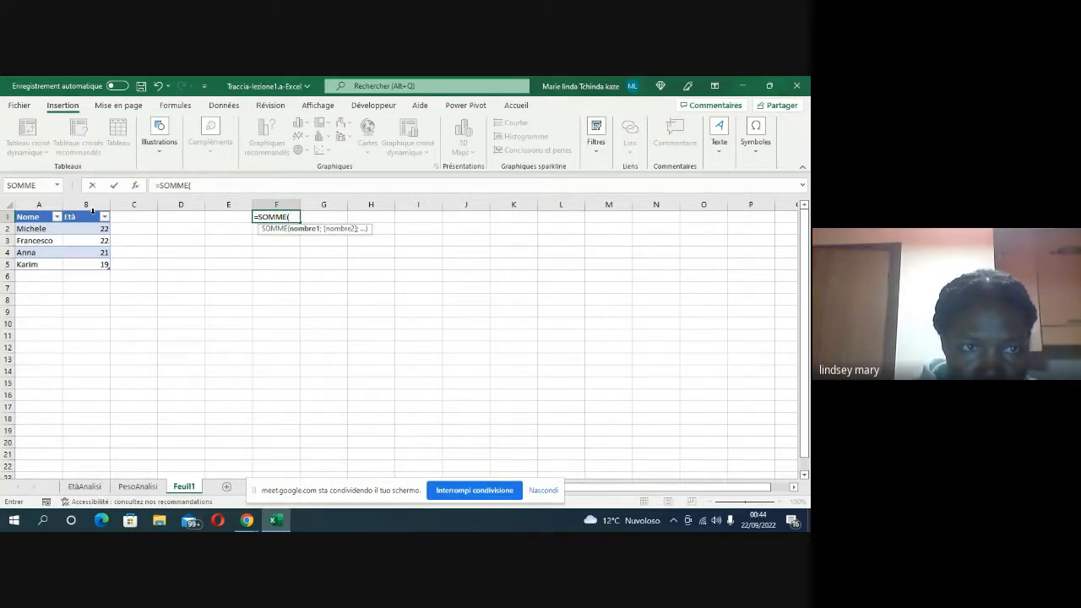
left_click(93, 210)
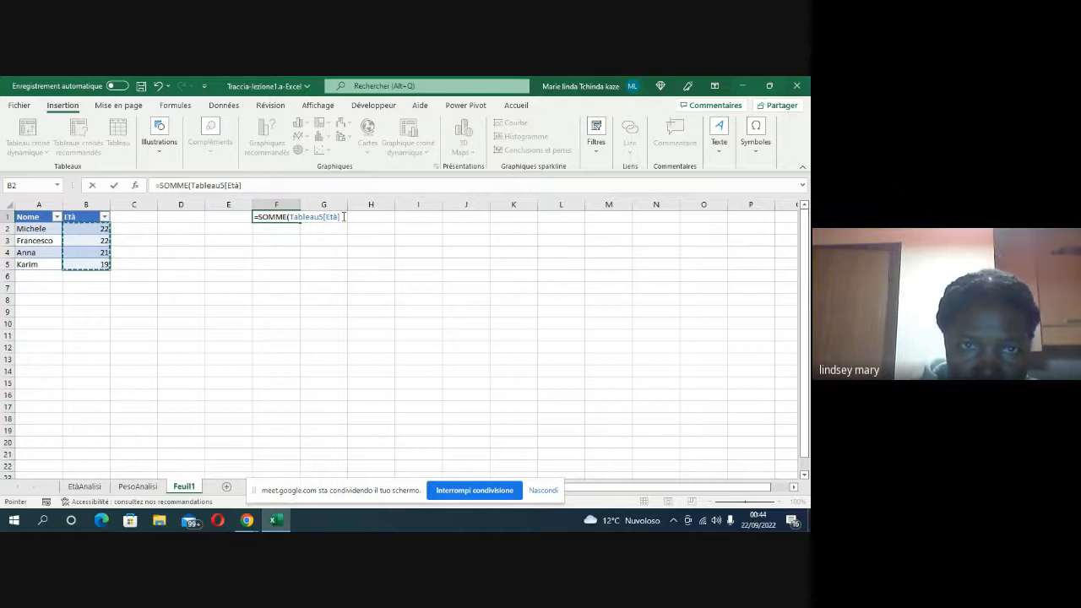
left_click(343, 219)
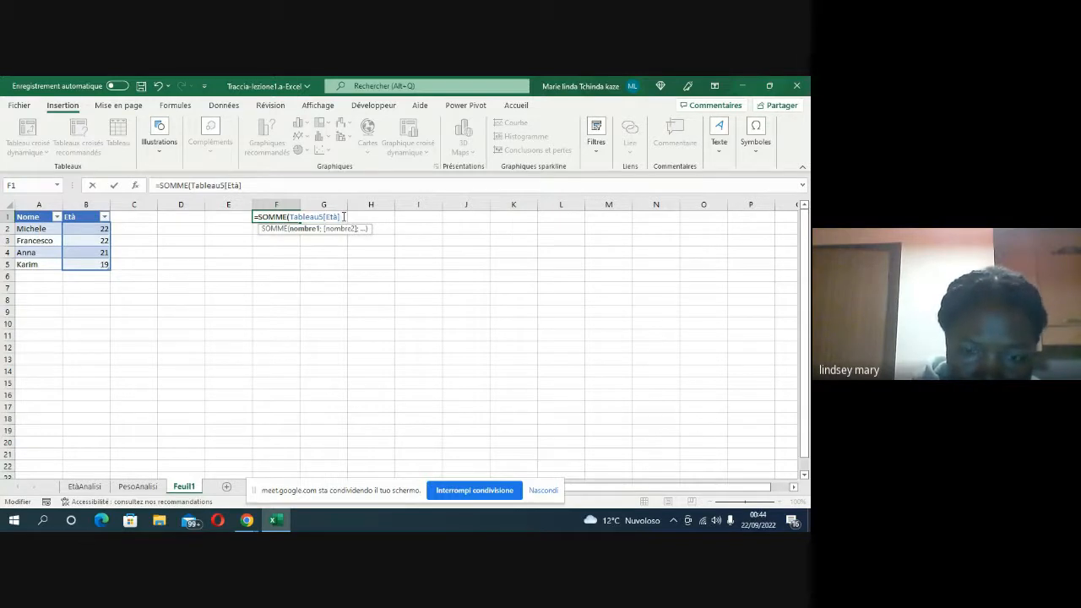
type(")")
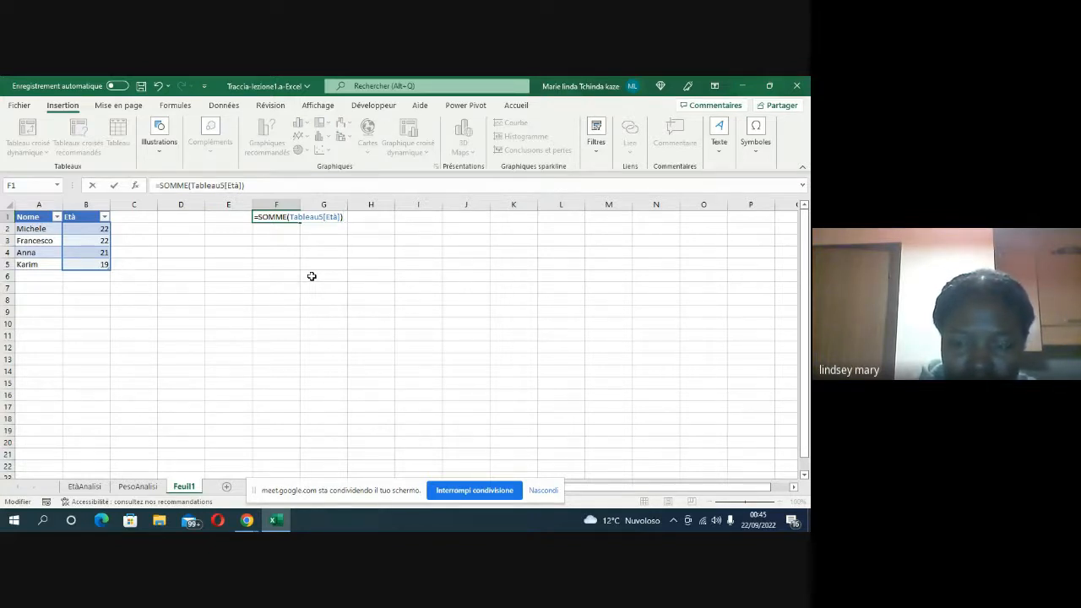
key("Return")
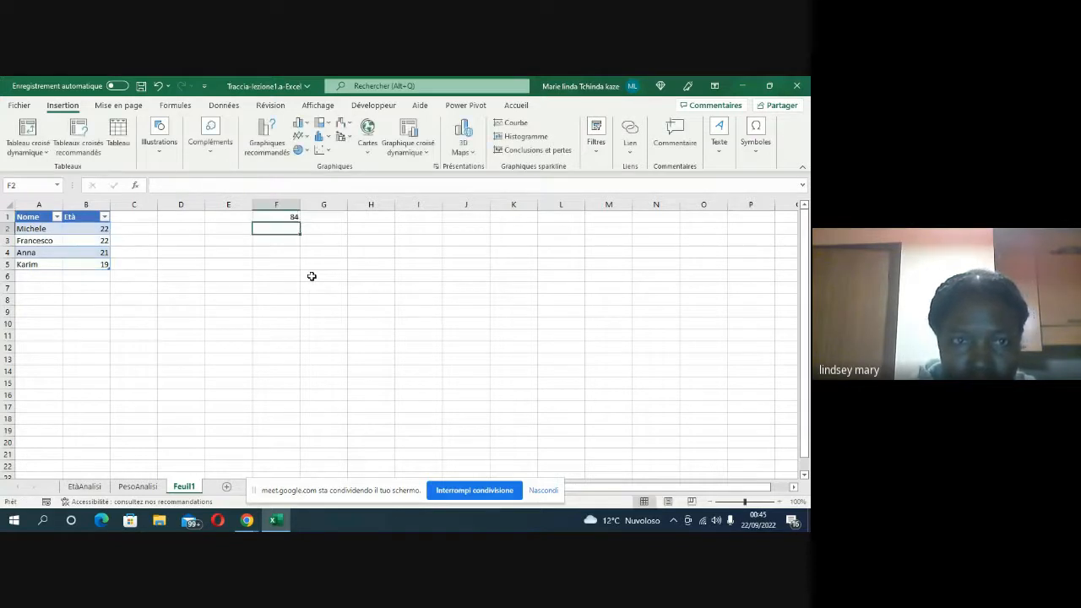
Step: Label cell E1 as Somme and fill it with yellow
left_click(223, 216)
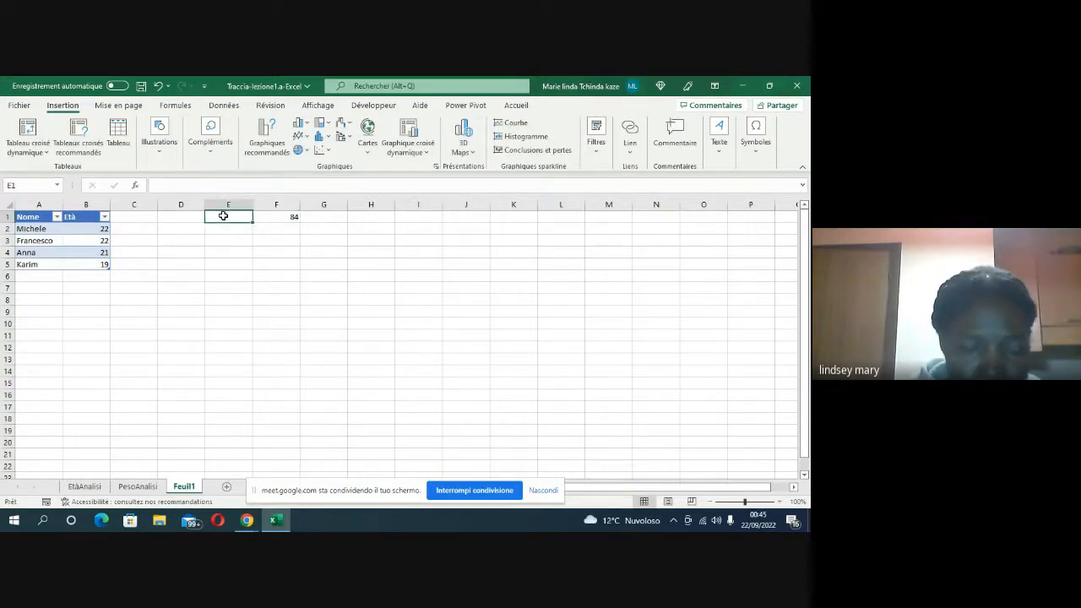
type("So")
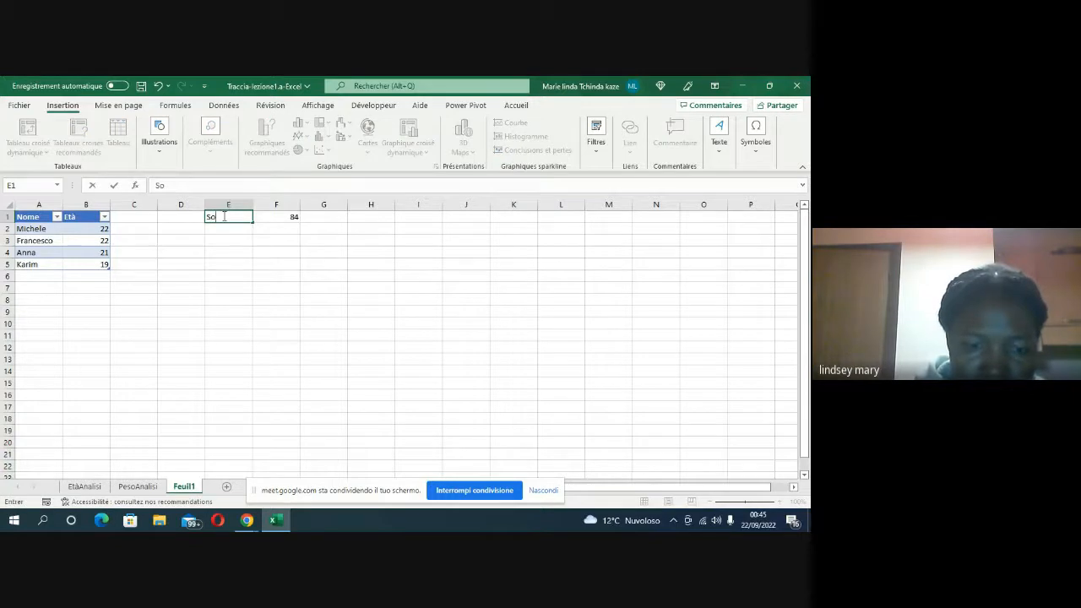
type("mme")
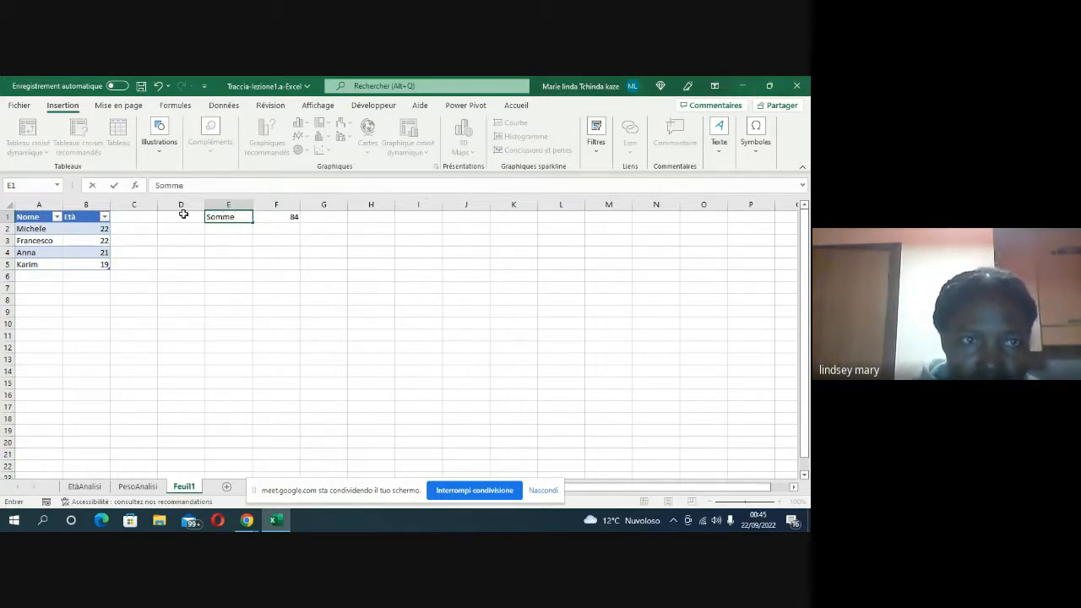
left_click(514, 112)
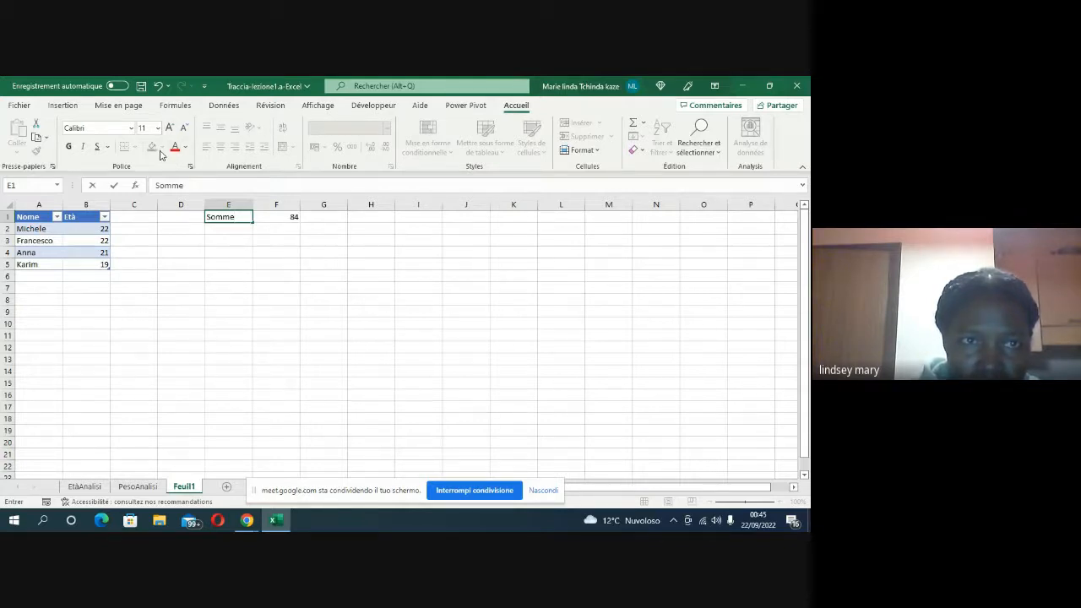
left_click(197, 221)
left_click(216, 222)
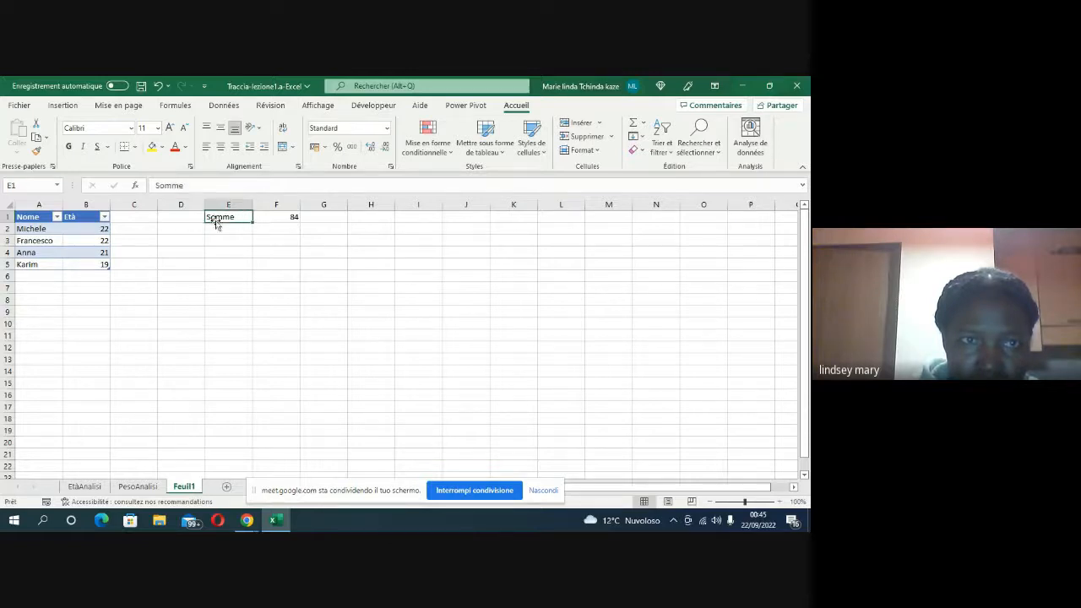
left_click(153, 149)
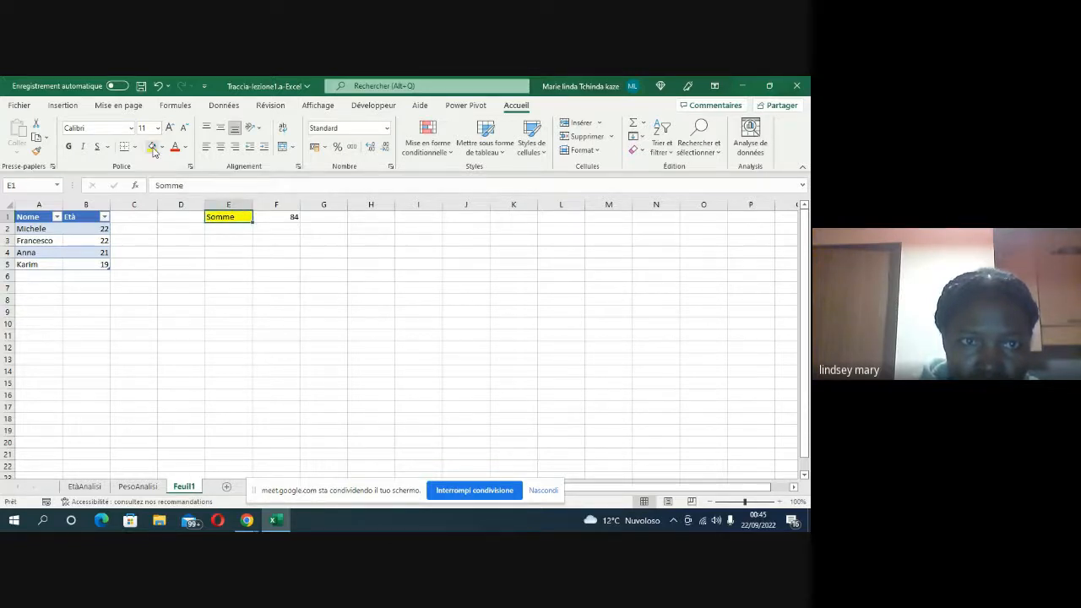
Step: Label cell E2 as Max and fill it with the standard light blue colour
left_click(281, 232)
left_click(237, 235)
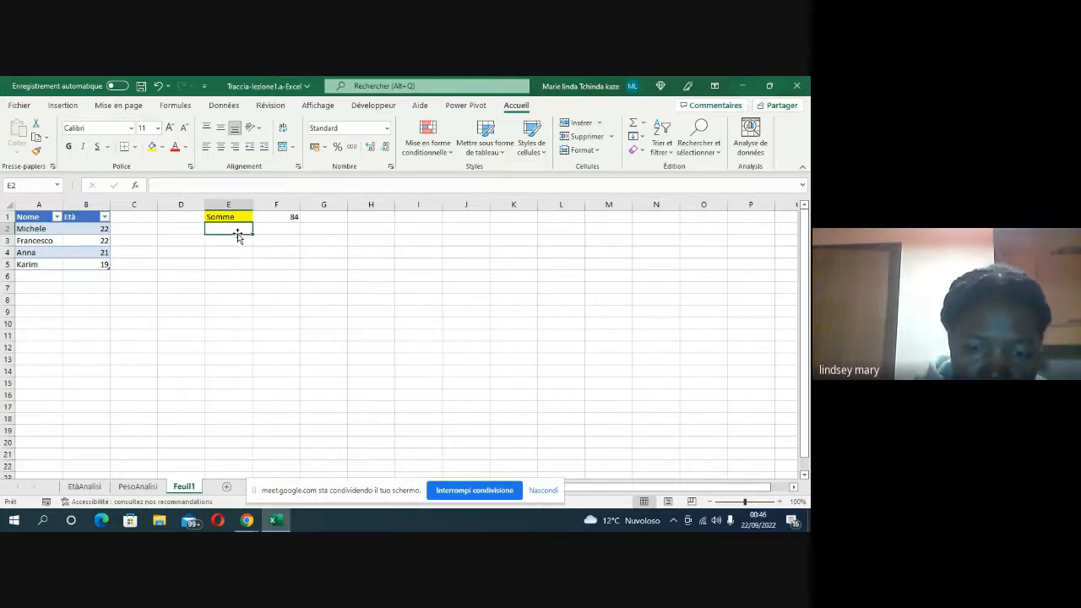
type("Moye")
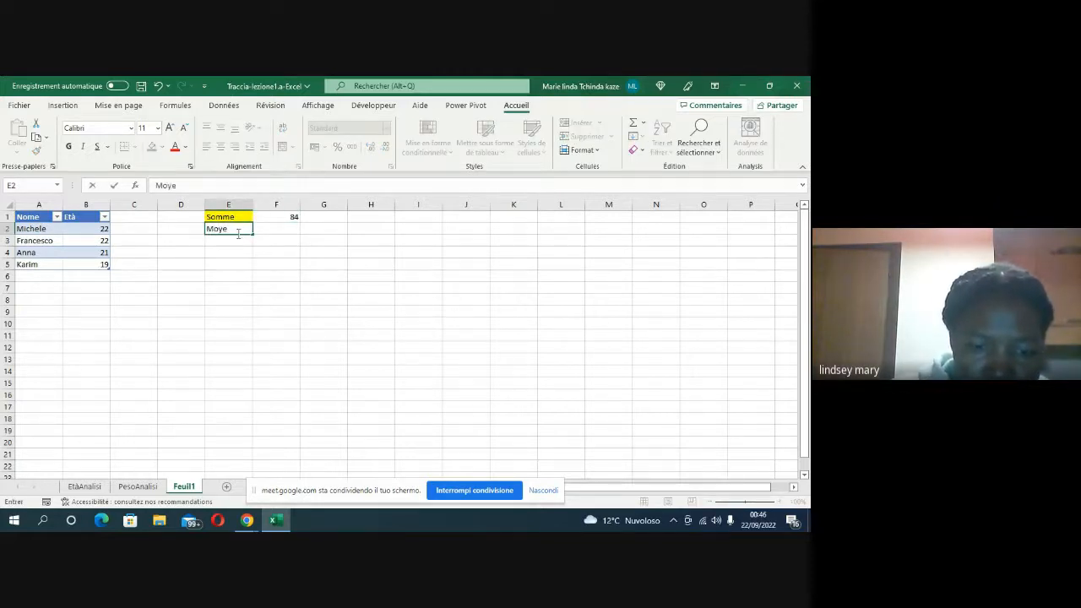
key("BackSpace")
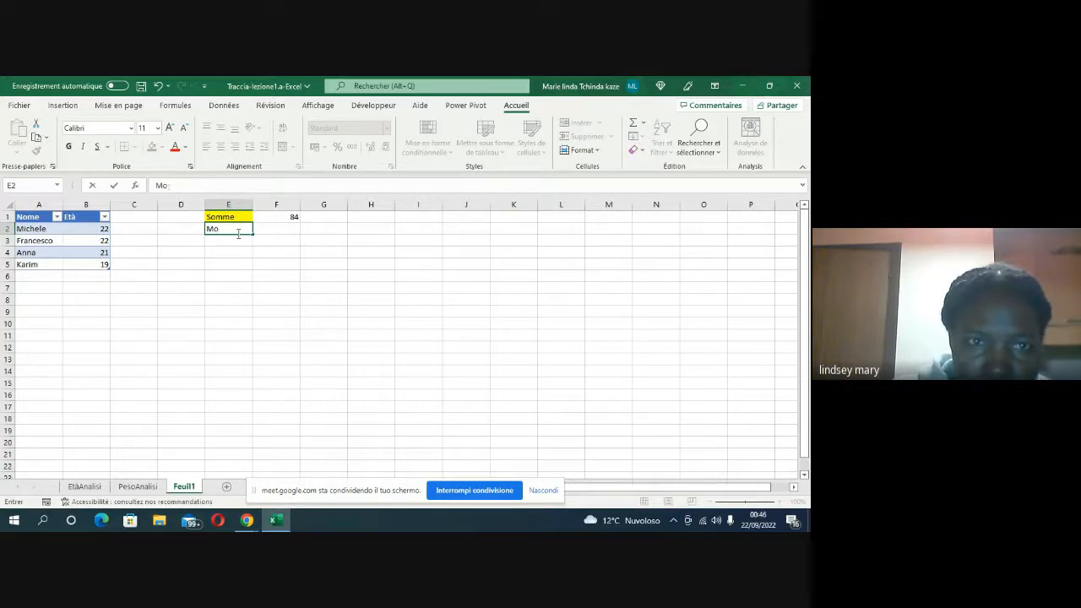
key("BackSpace")
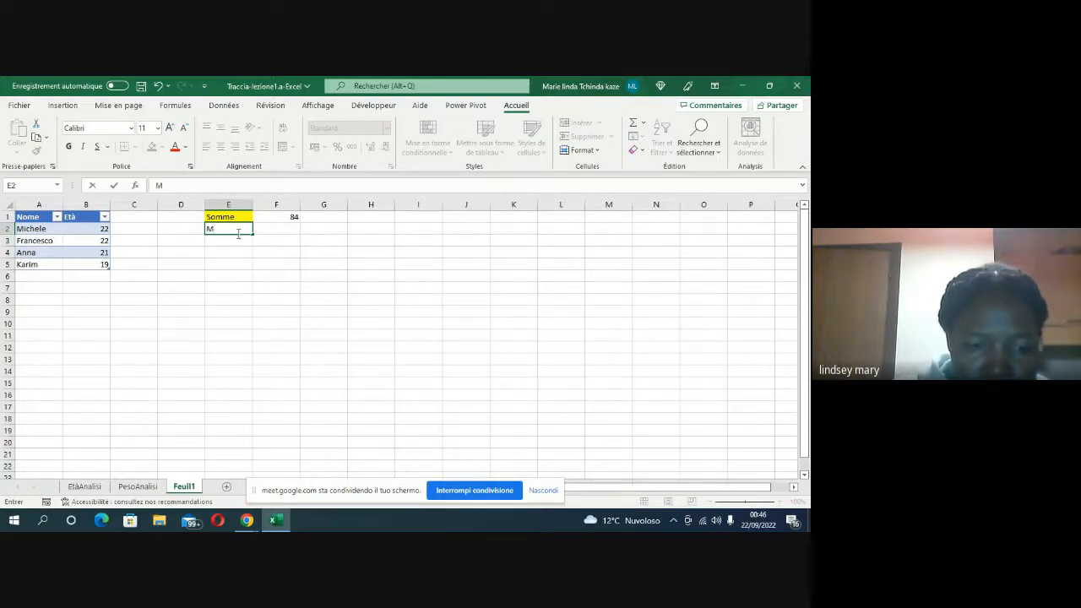
type("ax")
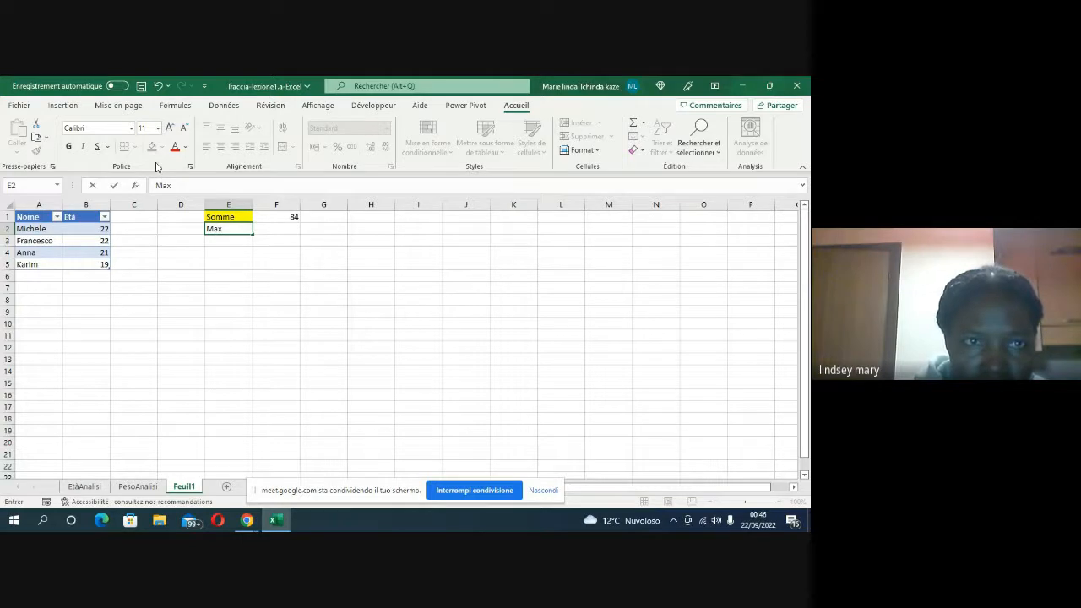
left_click(188, 229)
left_click(216, 232)
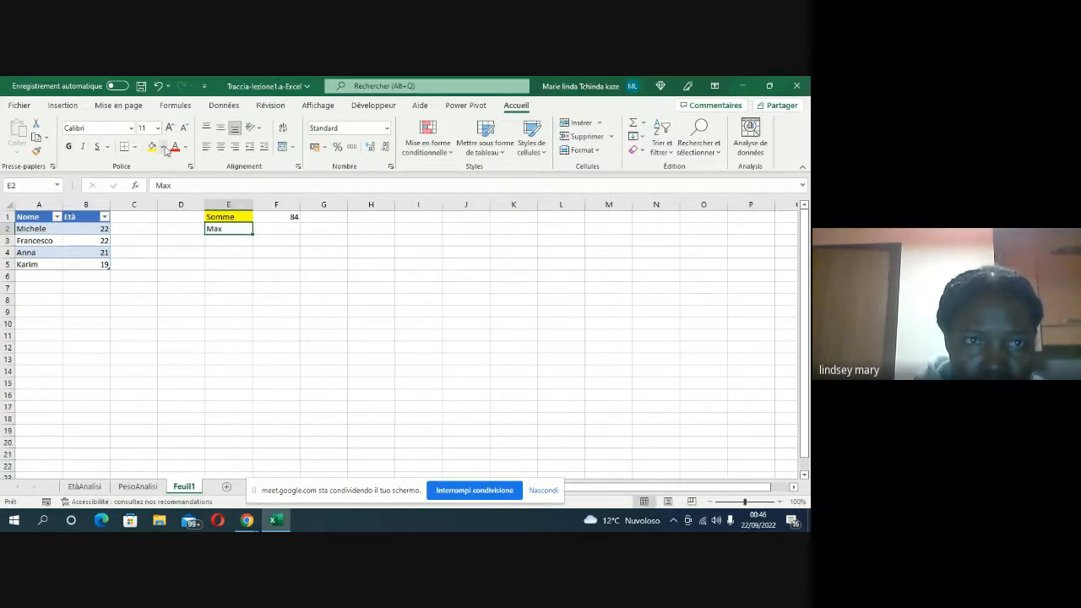
left_click(165, 148)
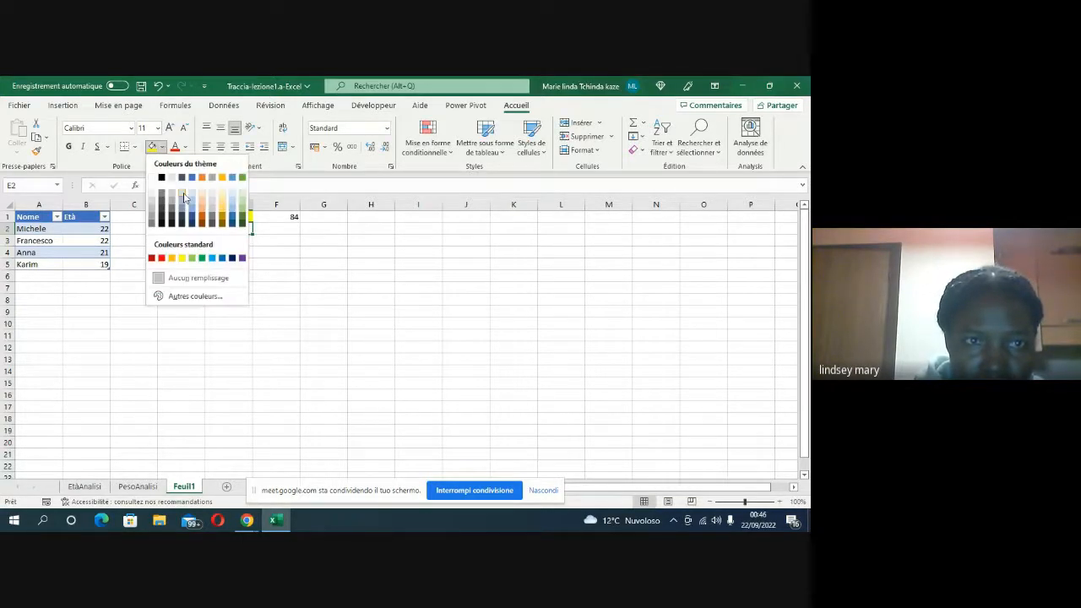
left_click(210, 259)
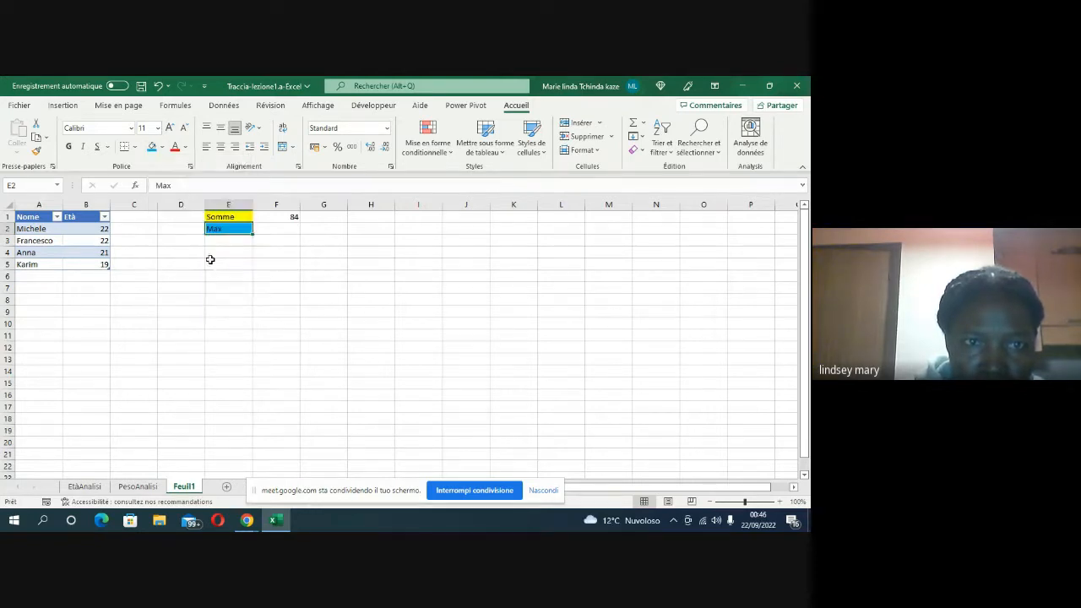
left_click(277, 229)
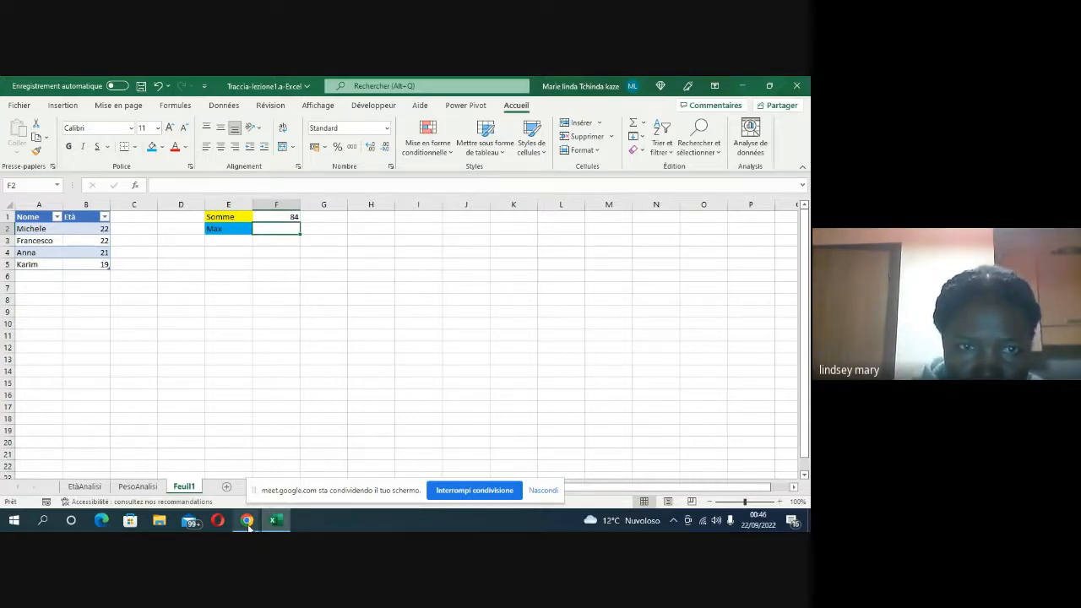
mouse_move(248, 523)
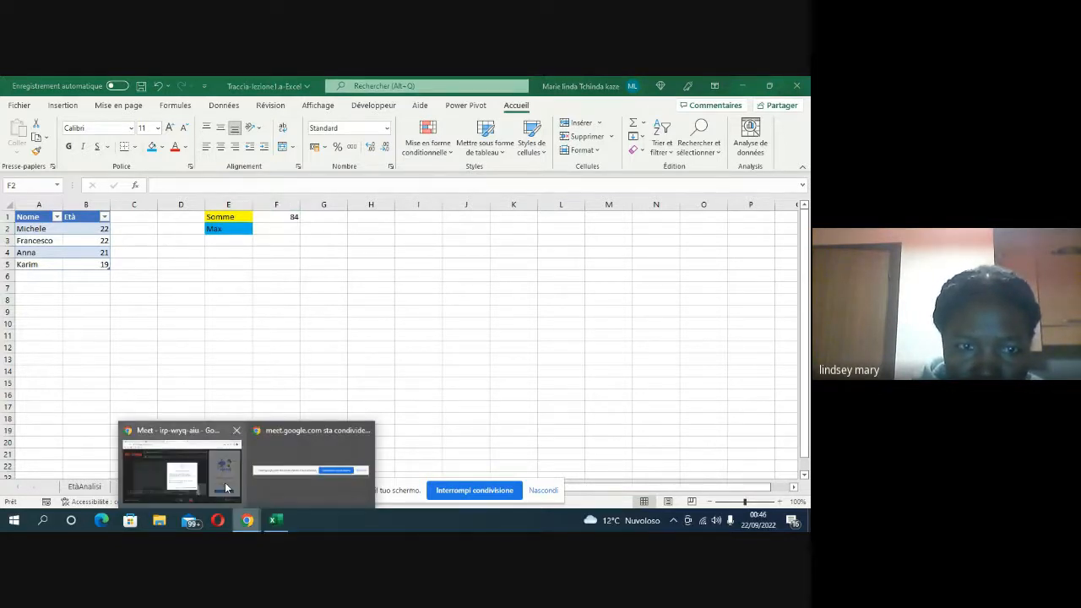
left_click(340, 447)
left_click(440, 401)
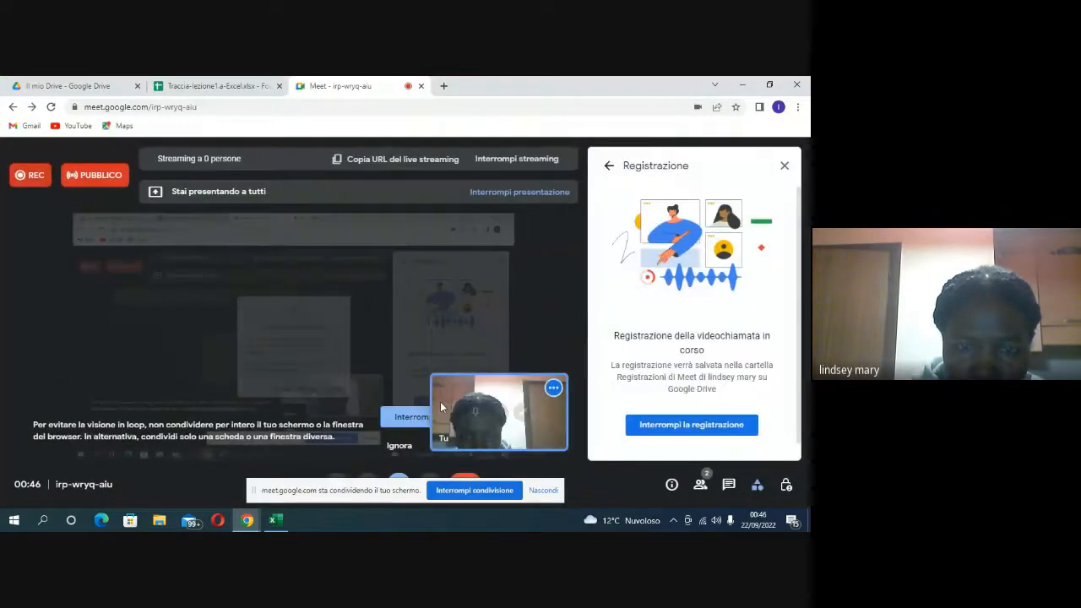
left_click(274, 519)
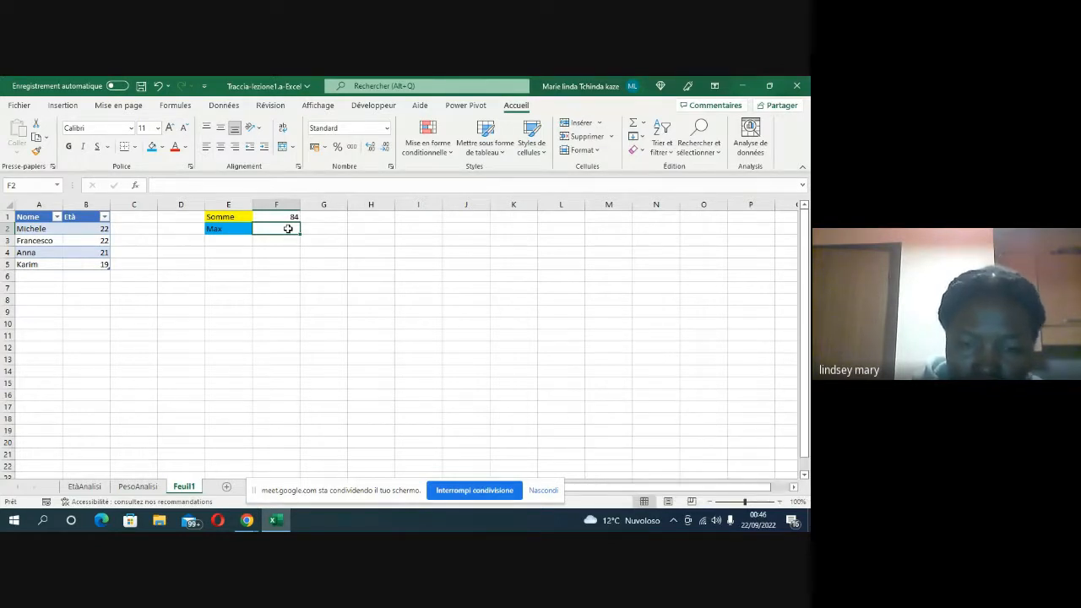
Step: Calculate the maximum of the table's Età column in cell F2 with the formula =MAX(Tableau5[Età])
type("=")
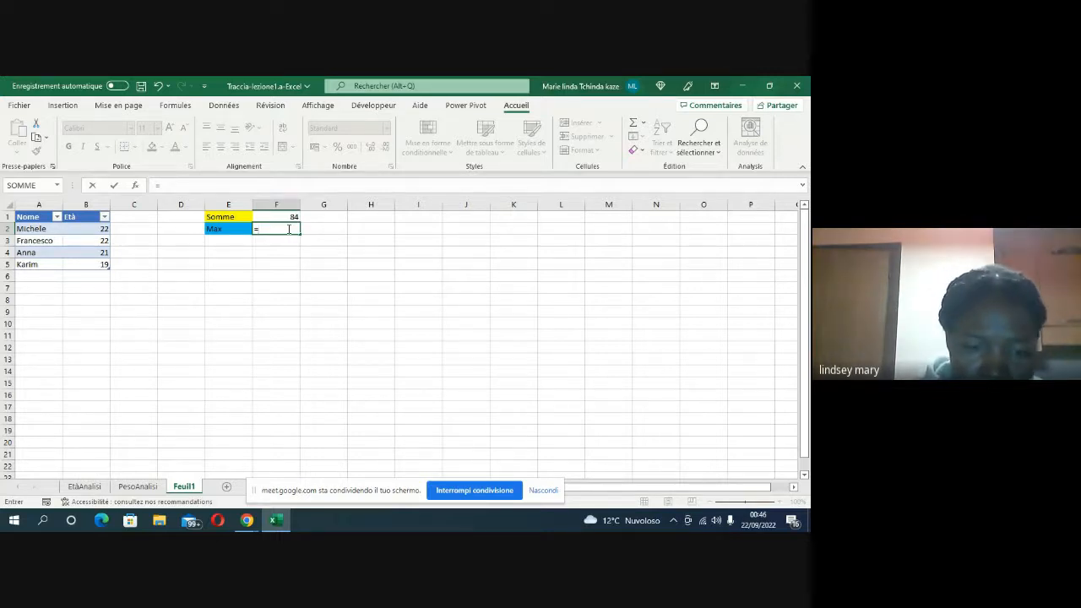
type("Ma")
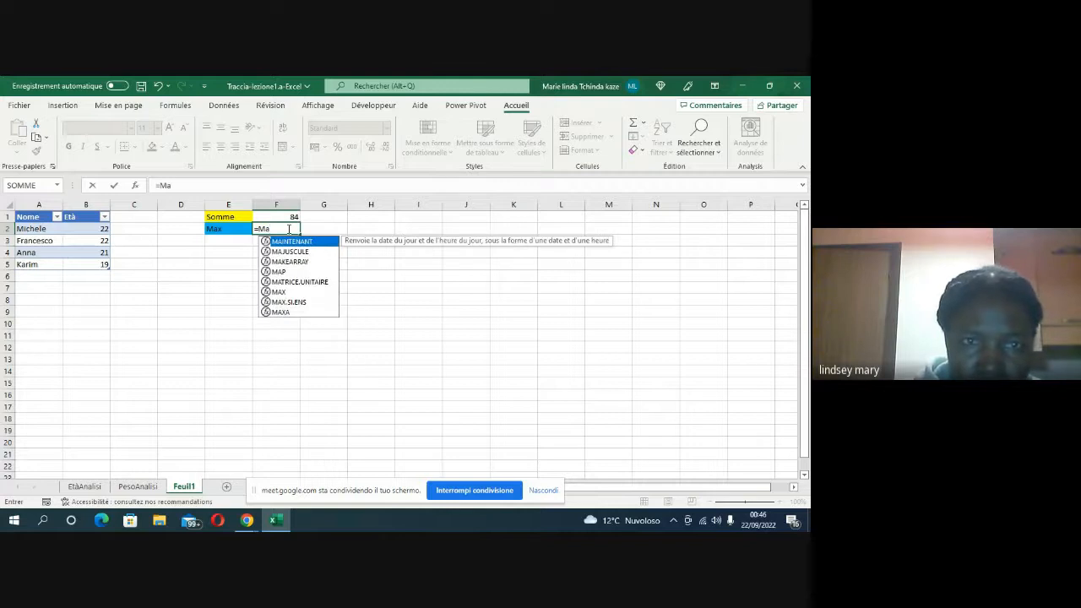
double_click(284, 292)
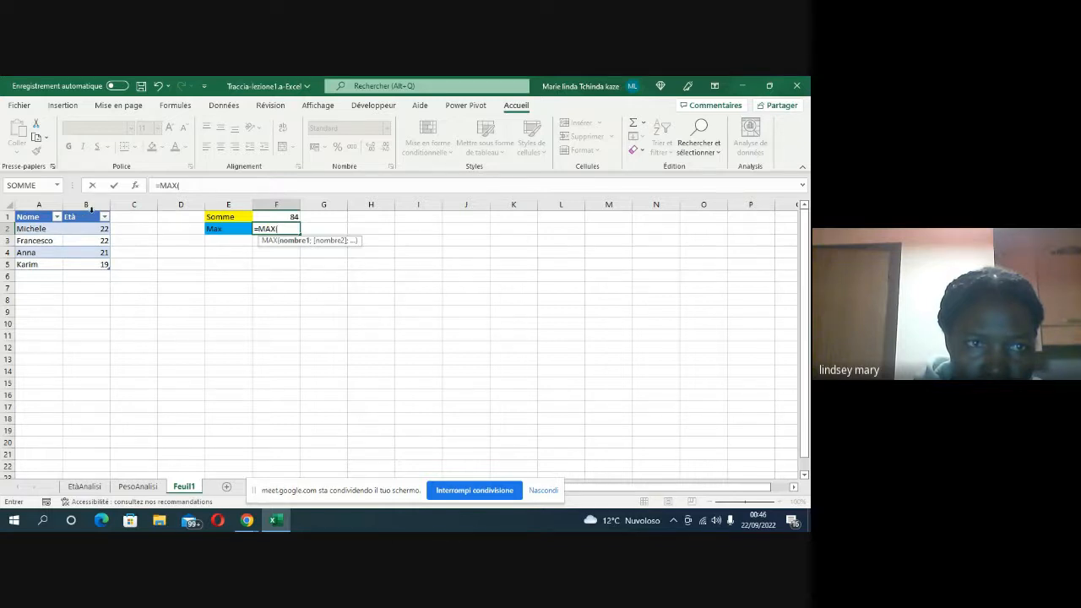
left_click(92, 209)
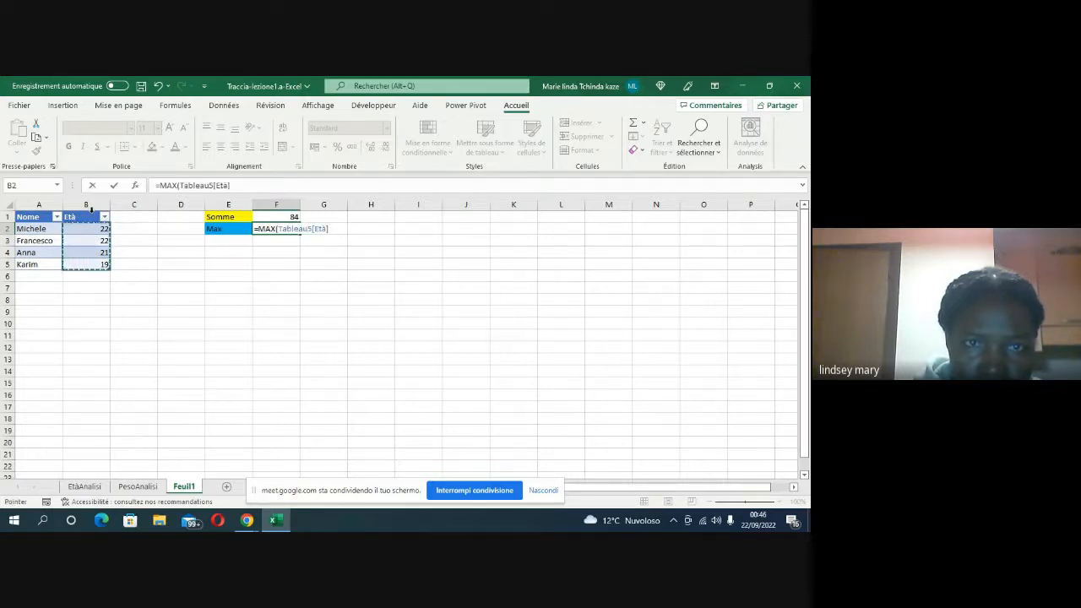
left_click(333, 229)
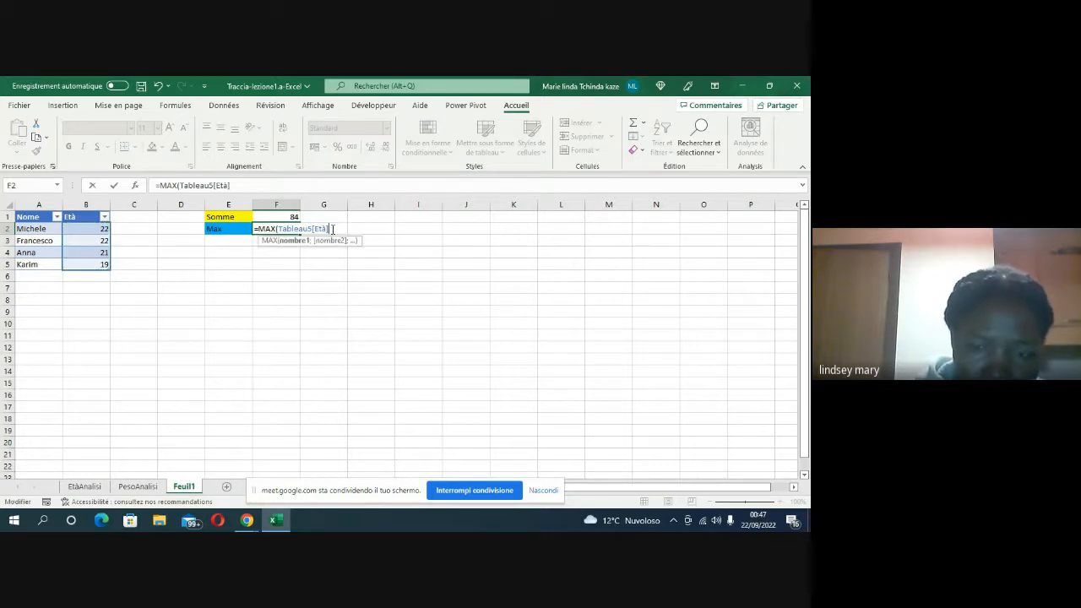
type(")")
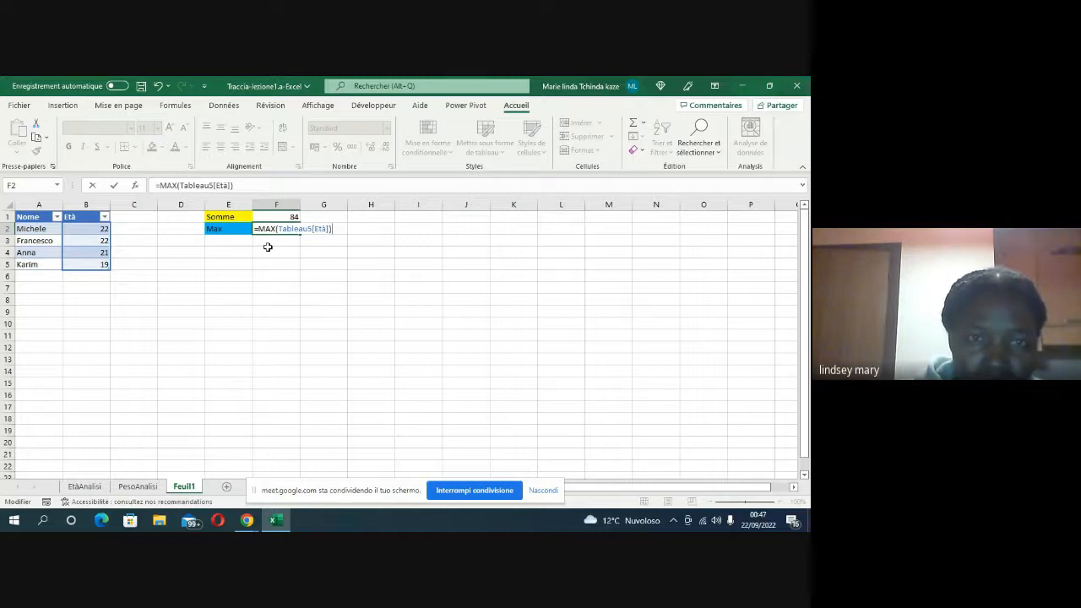
key("Return")
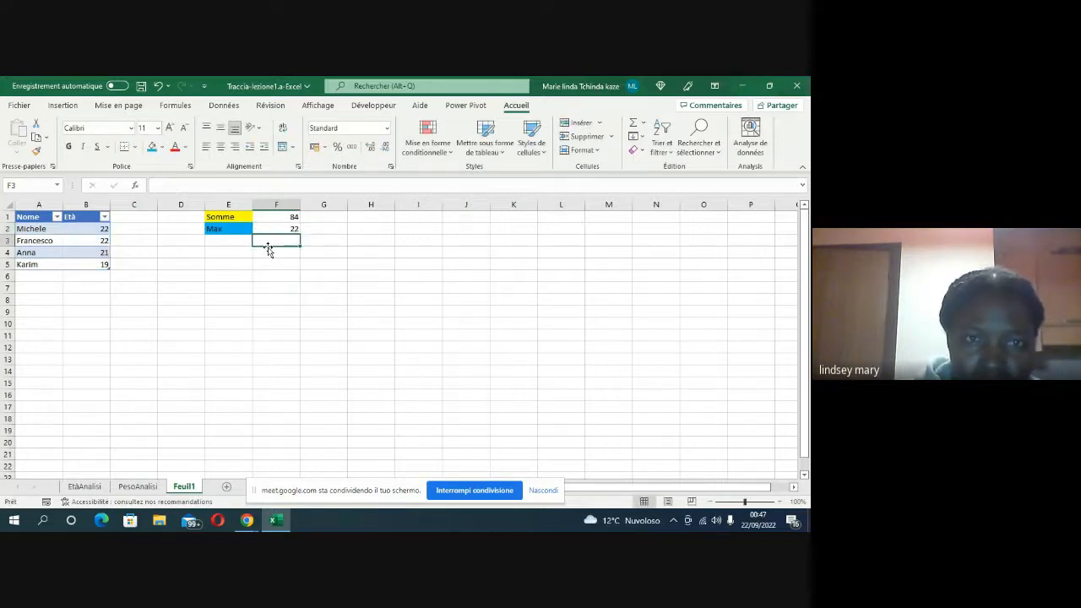
Step: Label cell E3 as Min and fill it with the standard light green colour
left_click(224, 245)
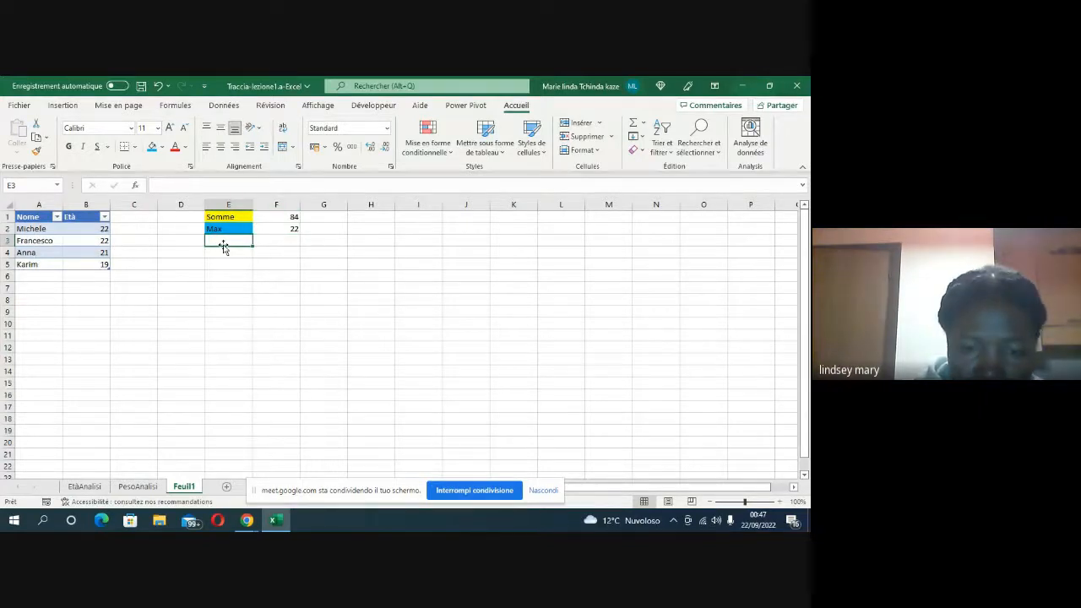
type("Min")
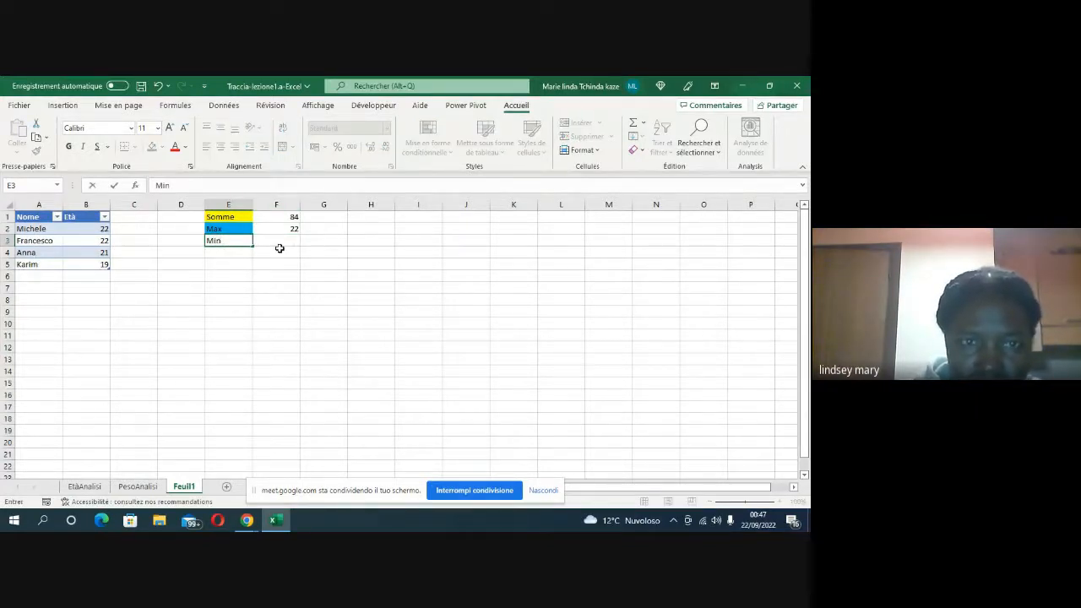
left_click(285, 245)
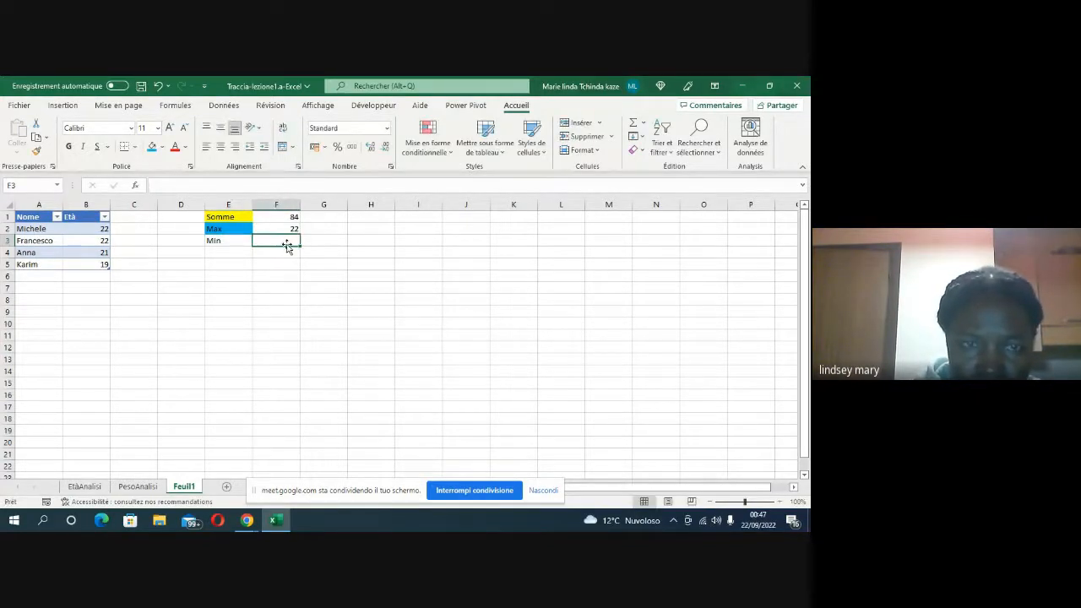
left_click(217, 241)
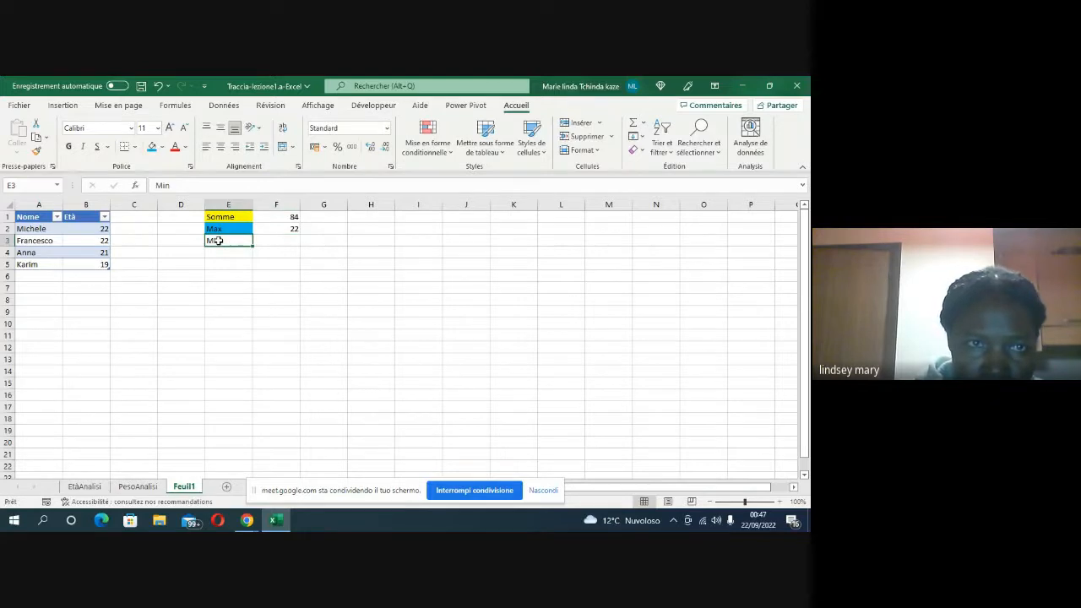
left_click(163, 148)
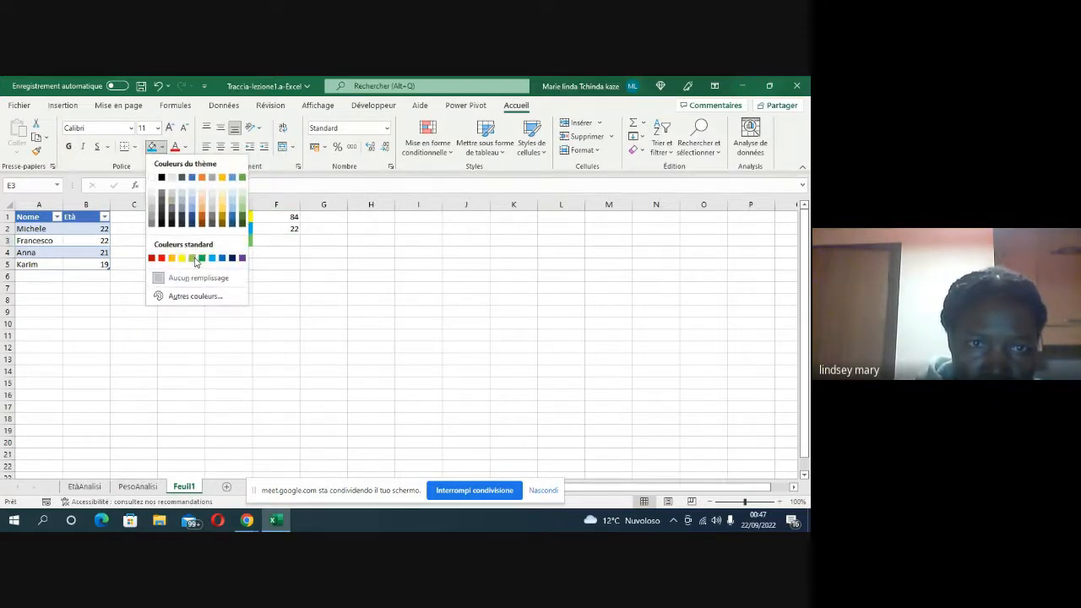
left_click(193, 258)
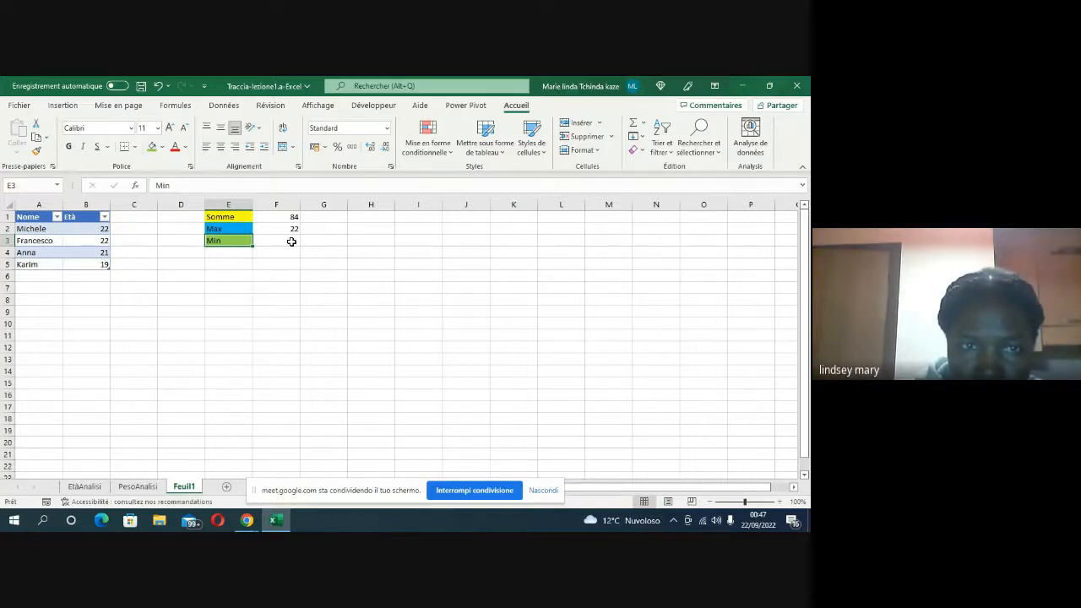
Step: Calculate the minimum of the table's Età column in cell F3 with the formula =MIN(Tableau5[Età])
left_click(291, 241)
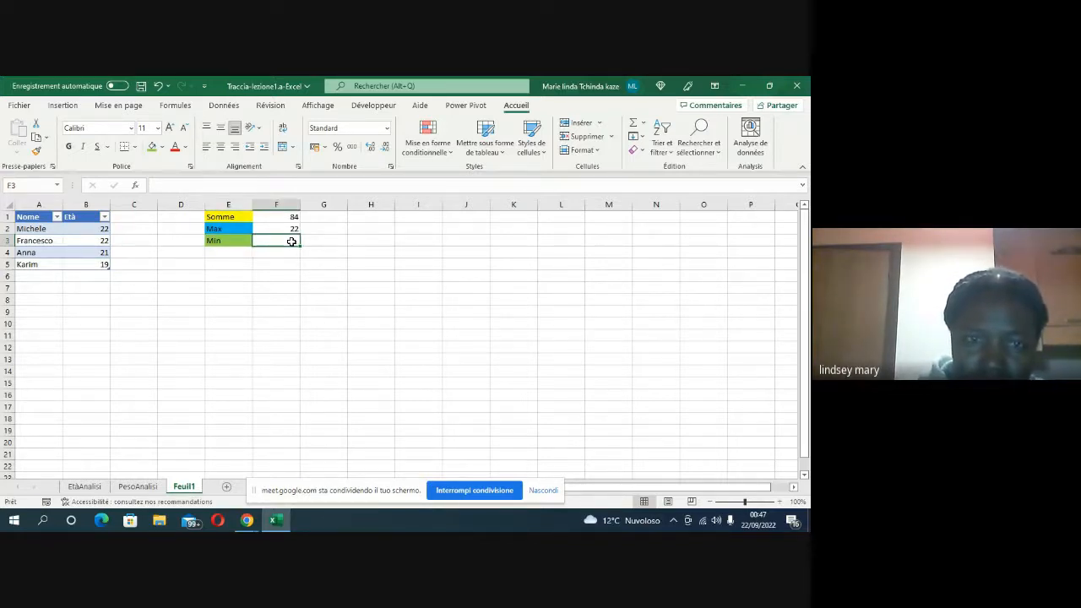
type("=")
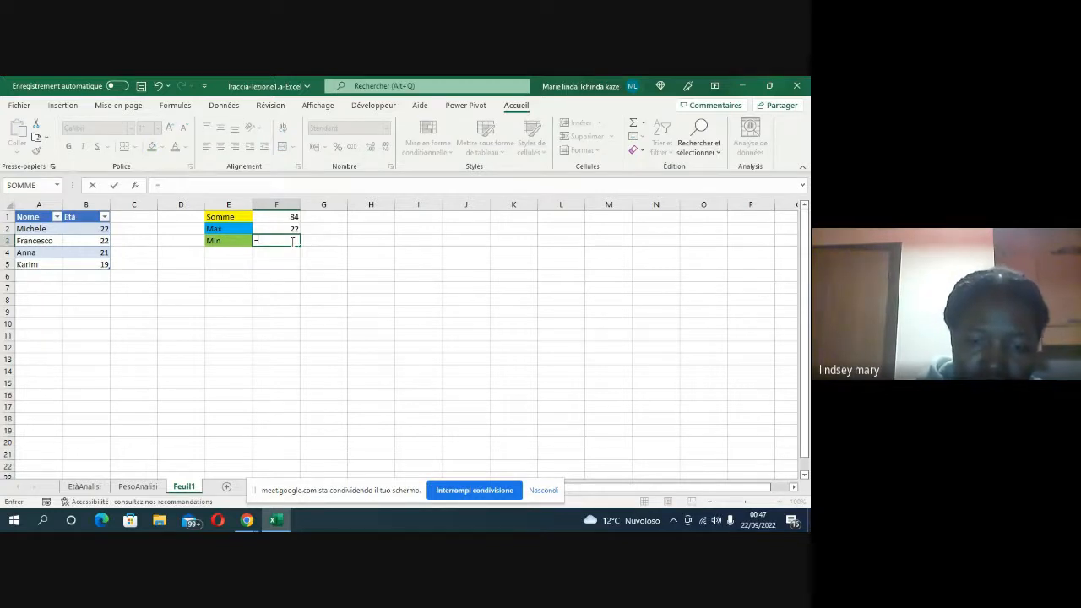
type("M")
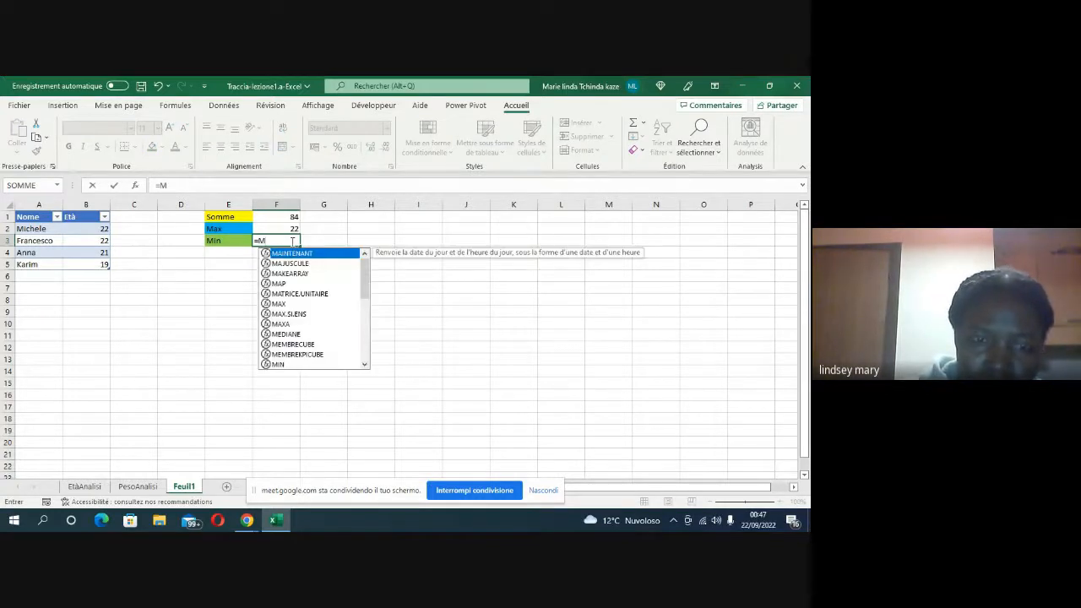
type("i")
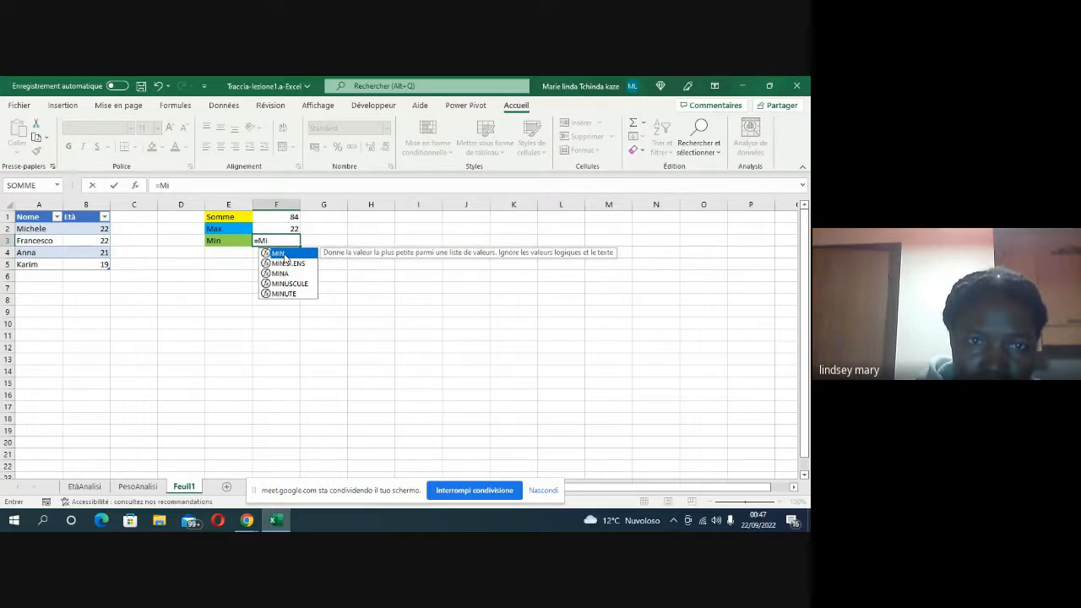
double_click(284, 255)
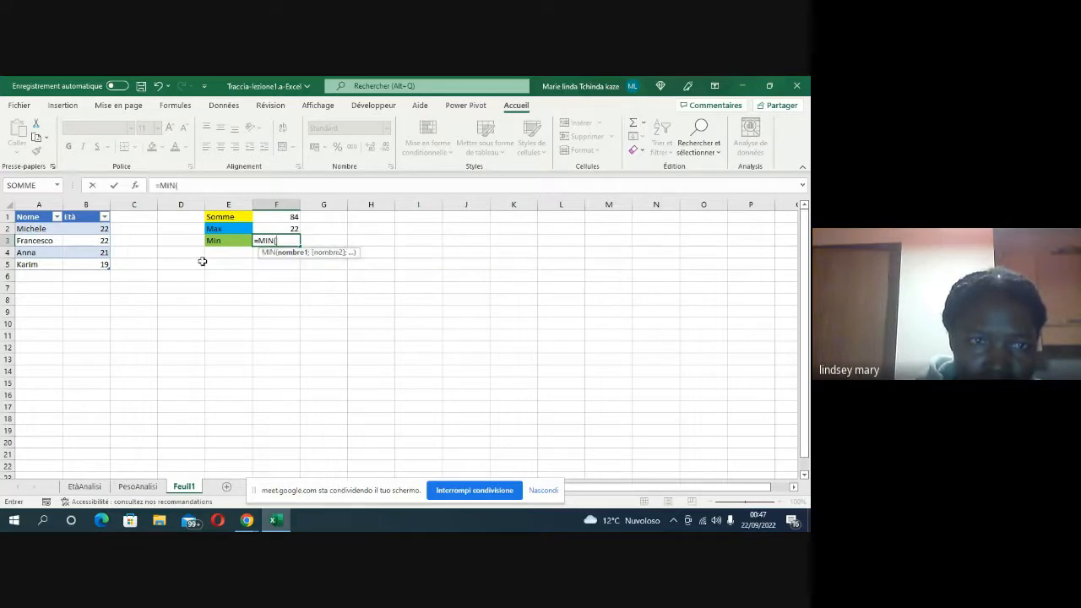
left_click(92, 208)
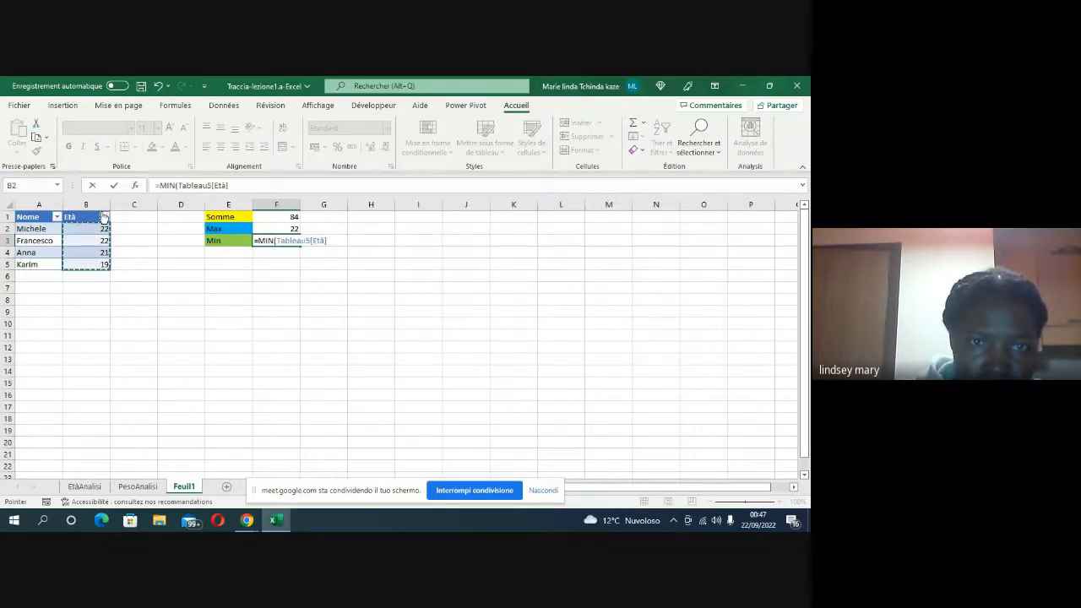
left_click(336, 242)
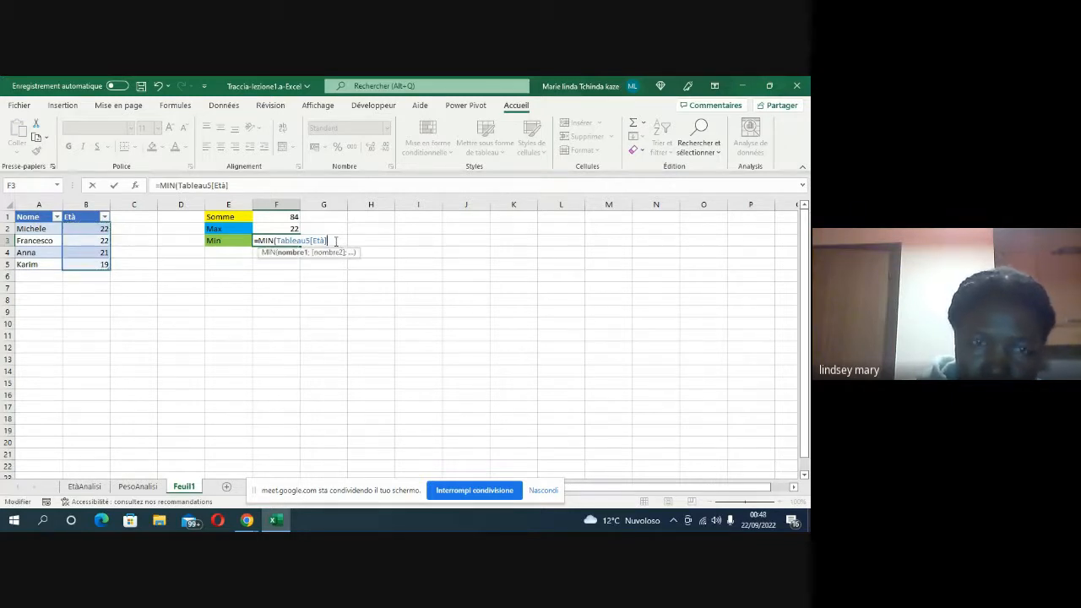
type(")")
key("Return")
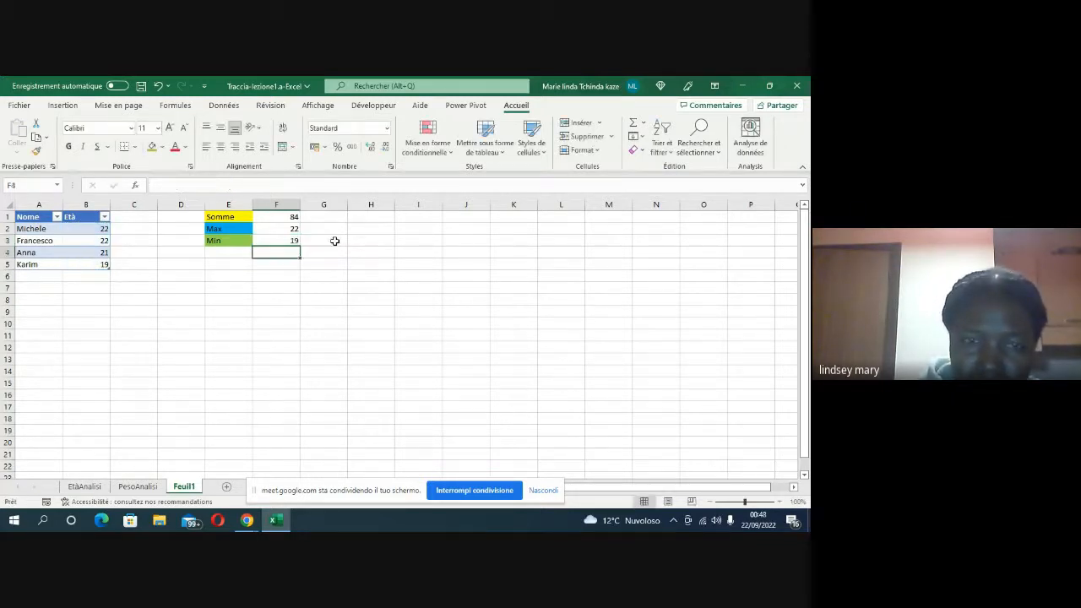
Step: Label cell E4 as Moyenne and fill it with the standard red colour
left_click(237, 253)
type("M")
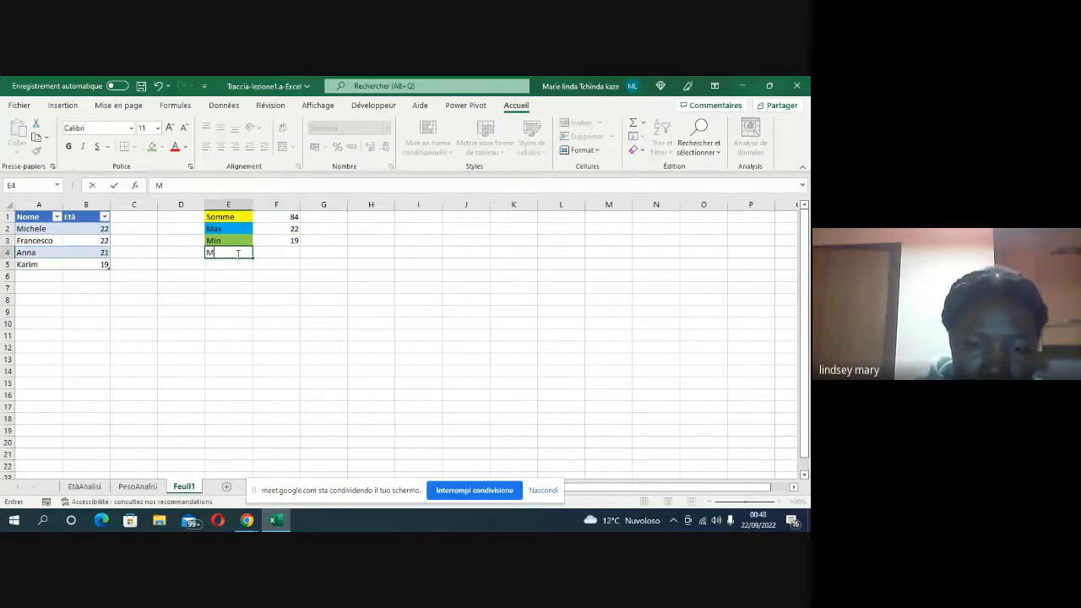
type("oyenne")
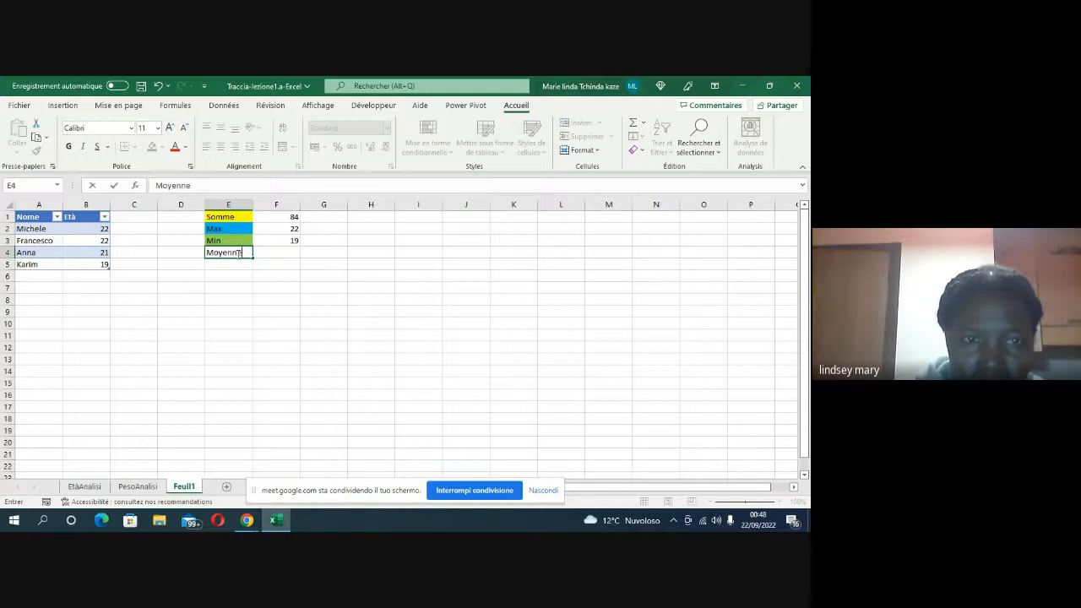
left_click(180, 256)
left_click(217, 255)
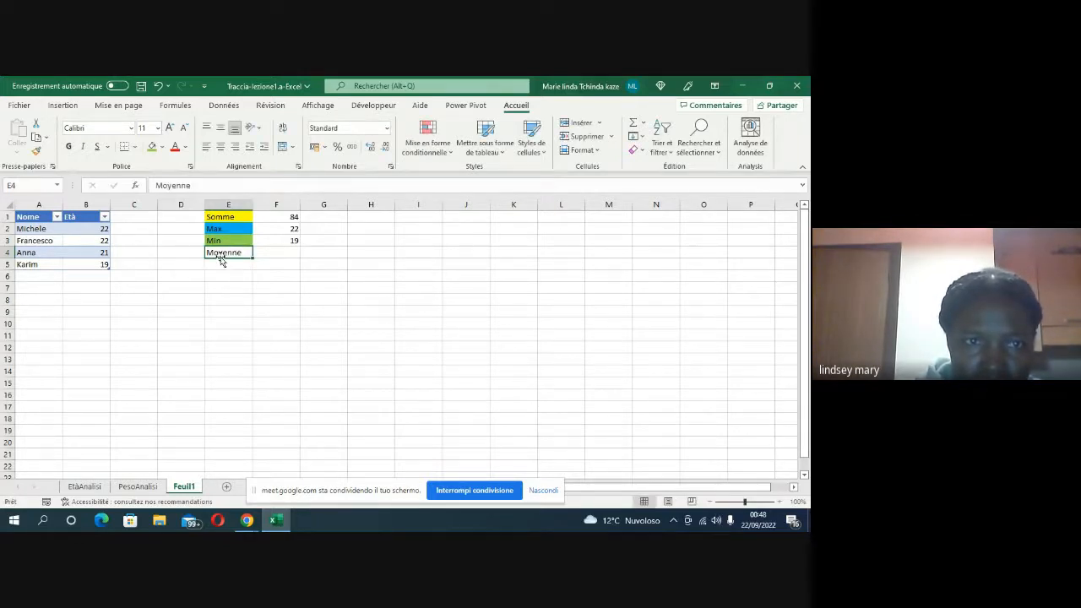
left_click(162, 148)
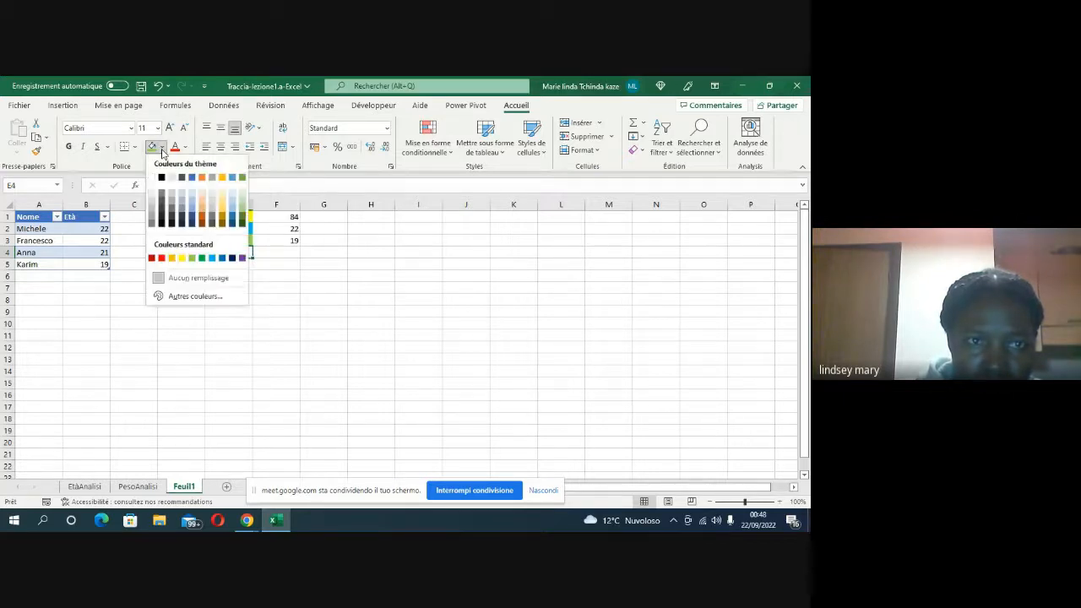
left_click(161, 259)
Step: Average the table's Età column in cell F4 with the formula =MOYENNE(Tableau5[Età])
left_click(289, 252)
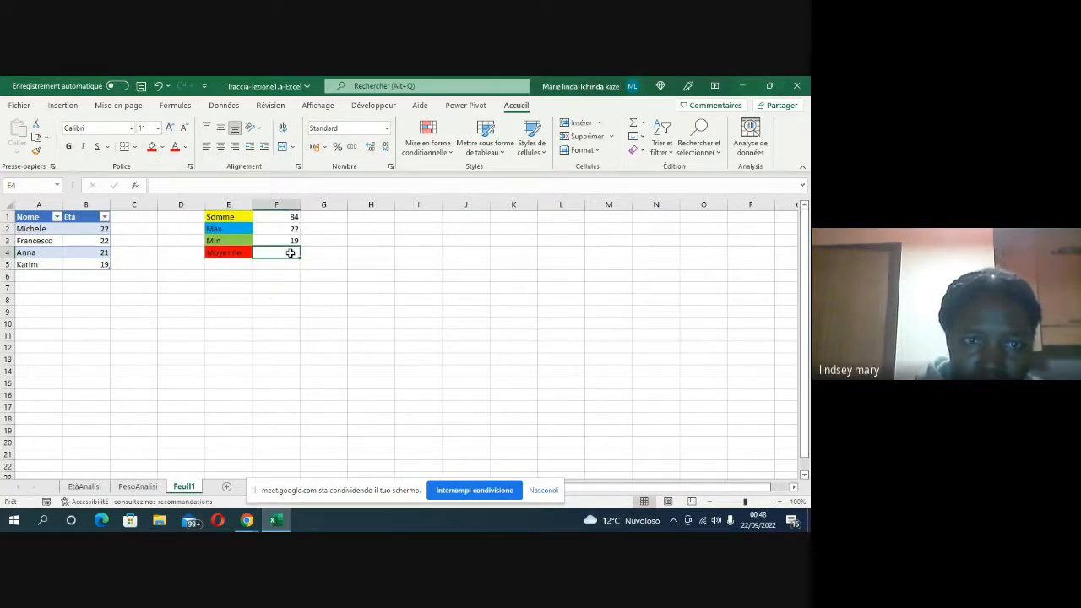
type("=")
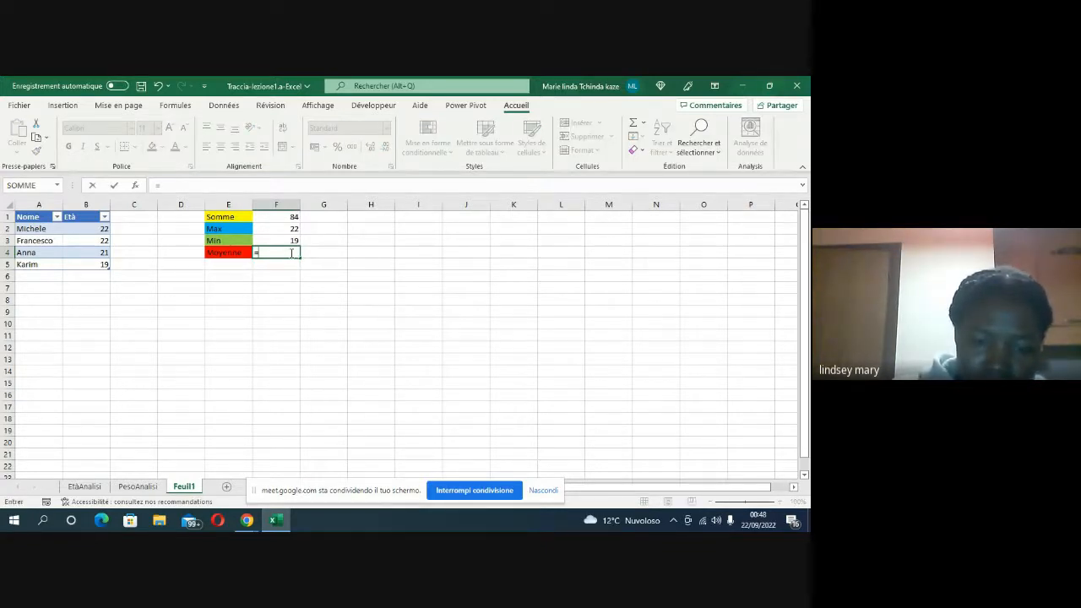
type("MO")
key("BackSpace")
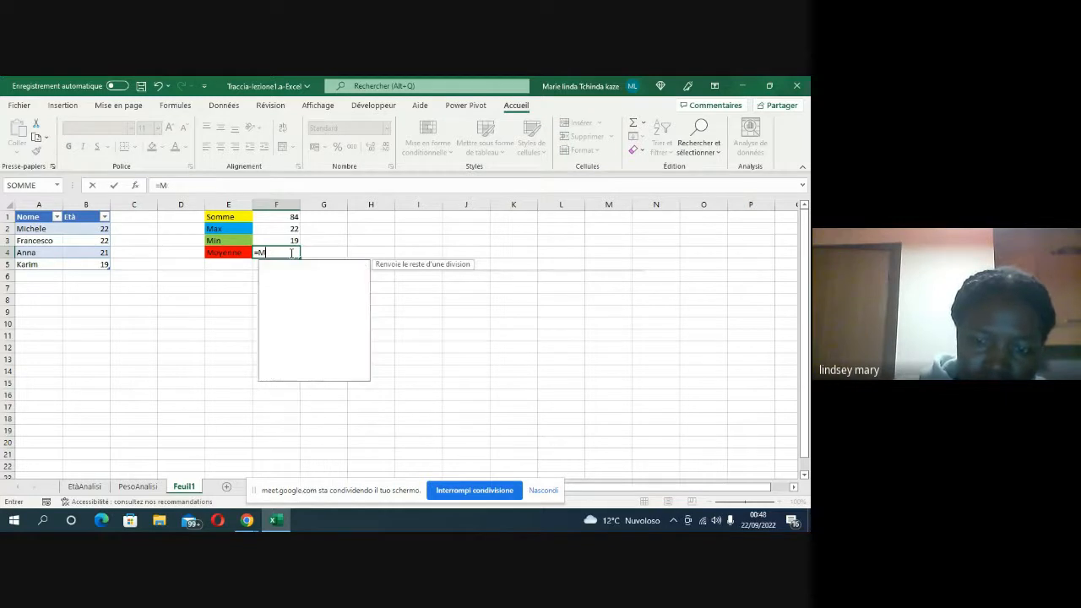
type("0")
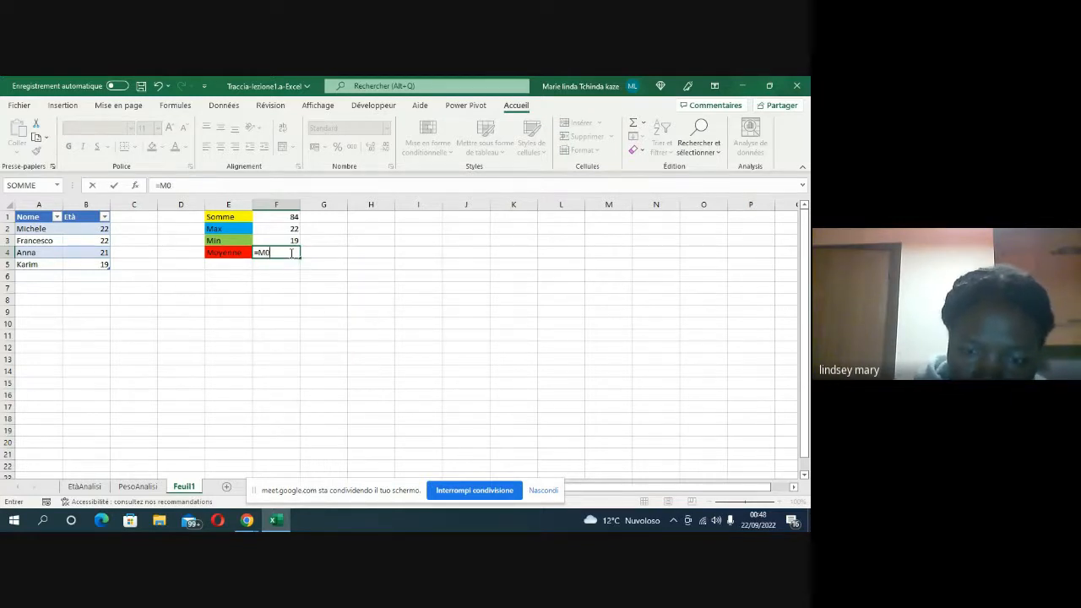
key("BackSpace")
type("oye")
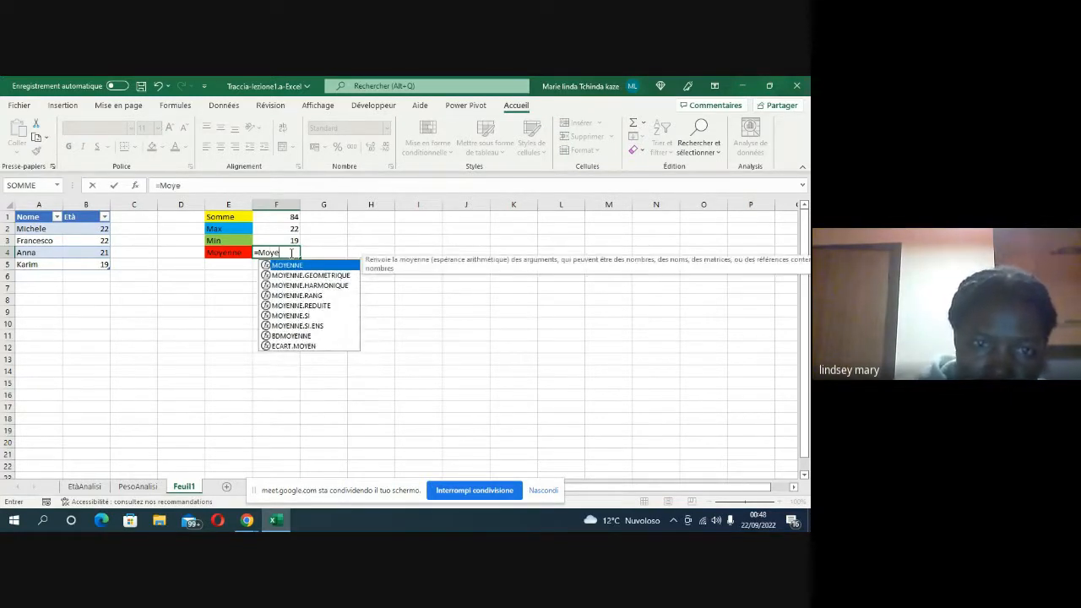
double_click(289, 266)
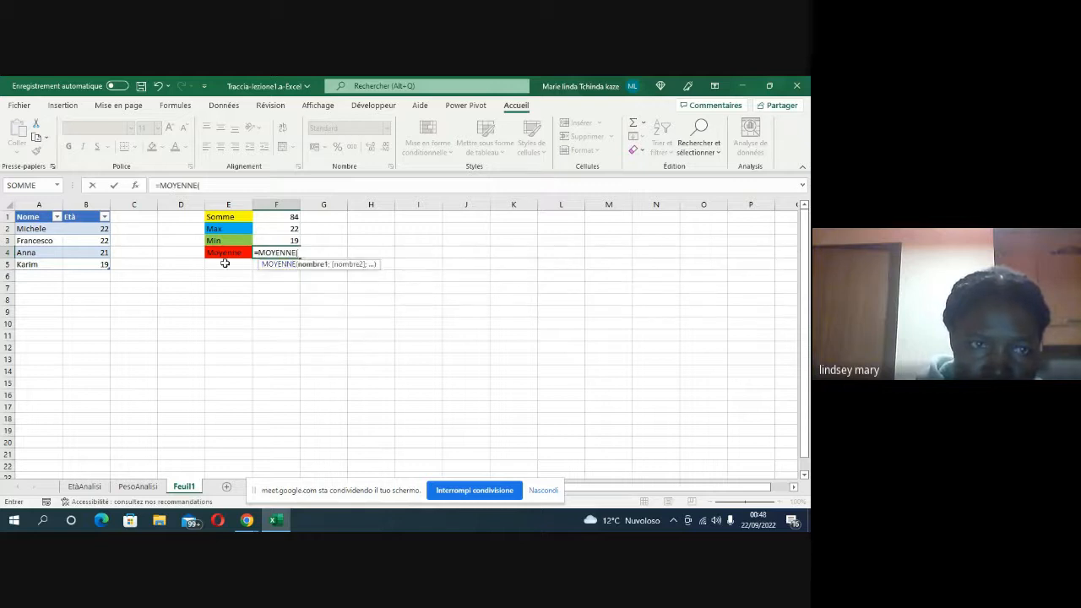
left_click(94, 210)
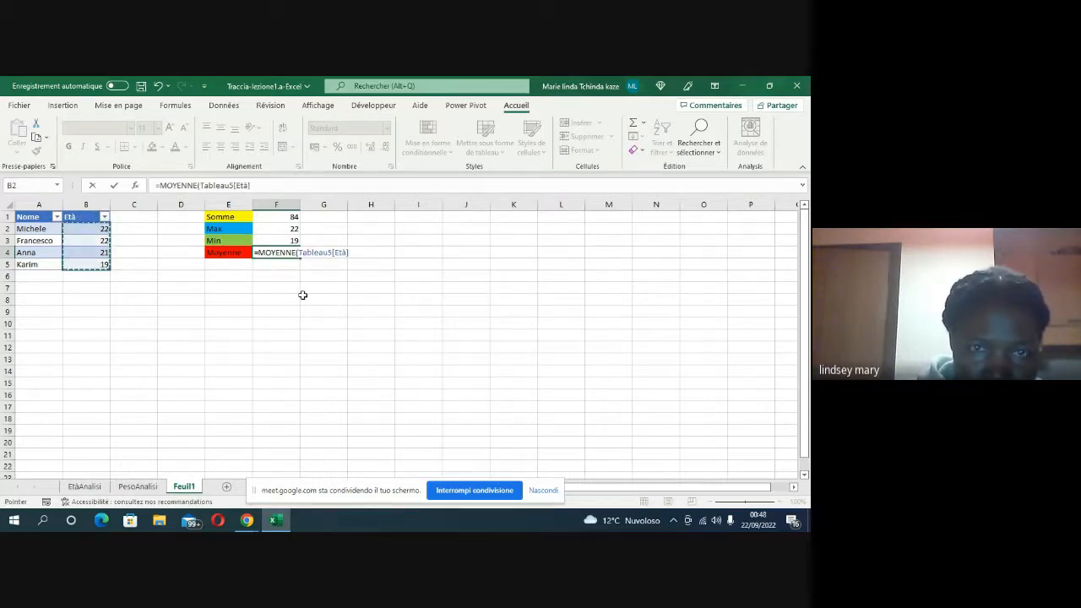
left_click(355, 257)
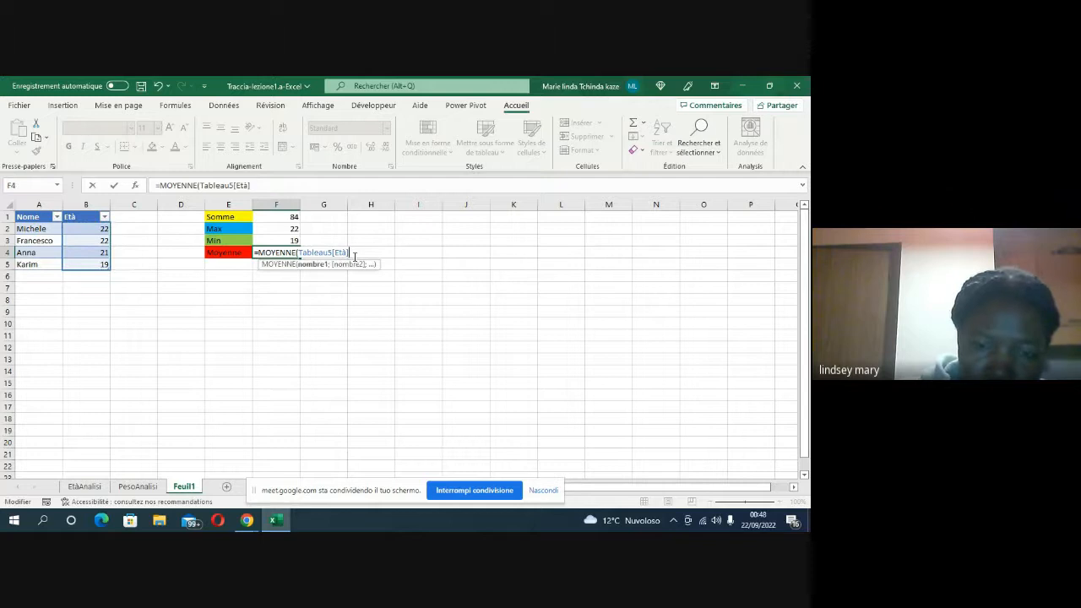
key("Return")
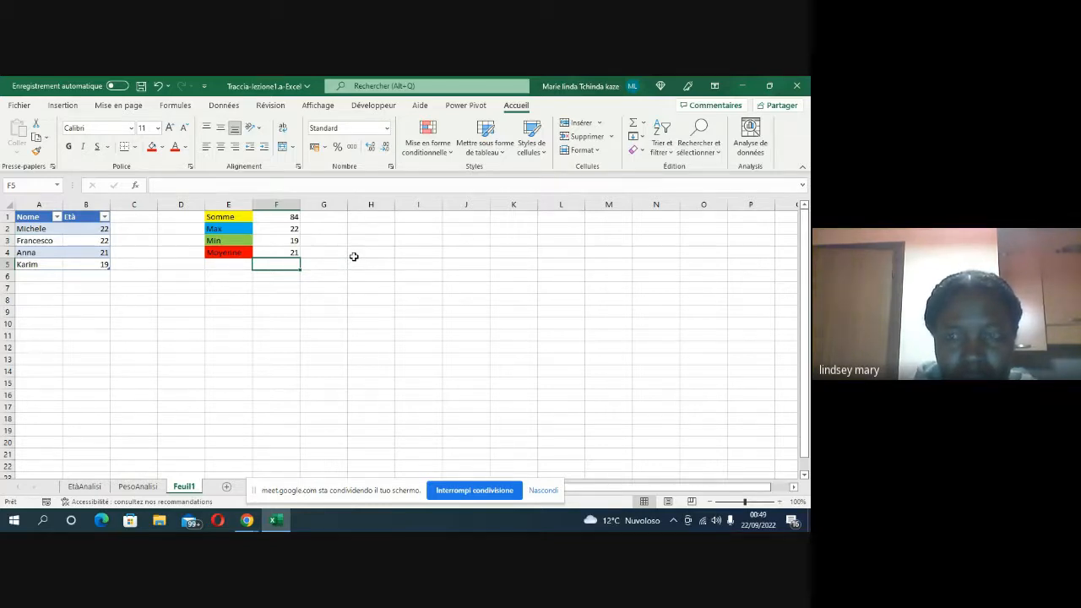
left_click(219, 106)
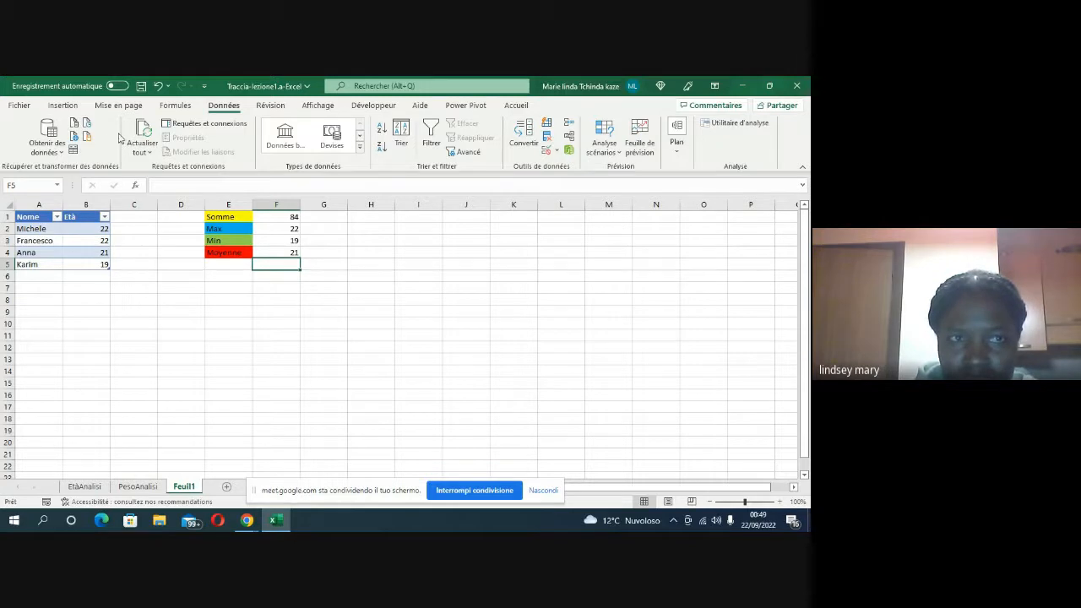
left_click(73, 110)
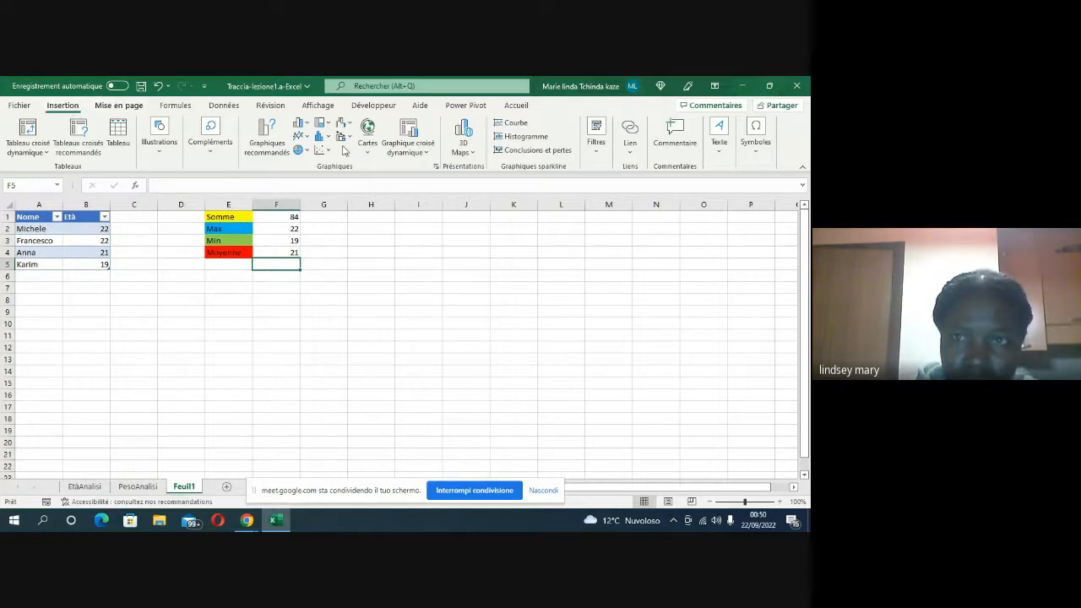
left_click(673, 135)
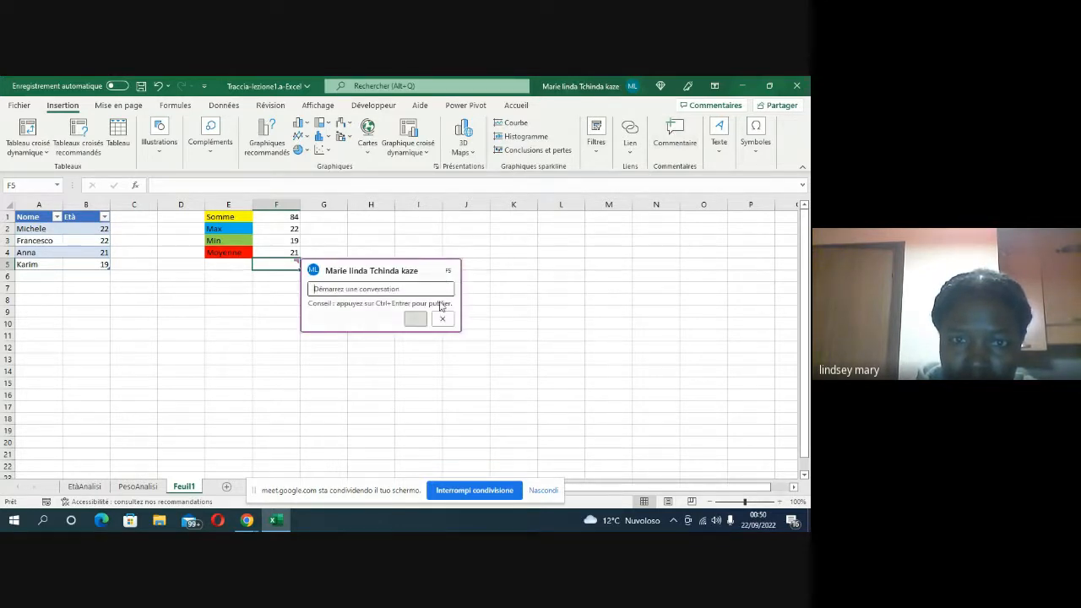
left_click(442, 321)
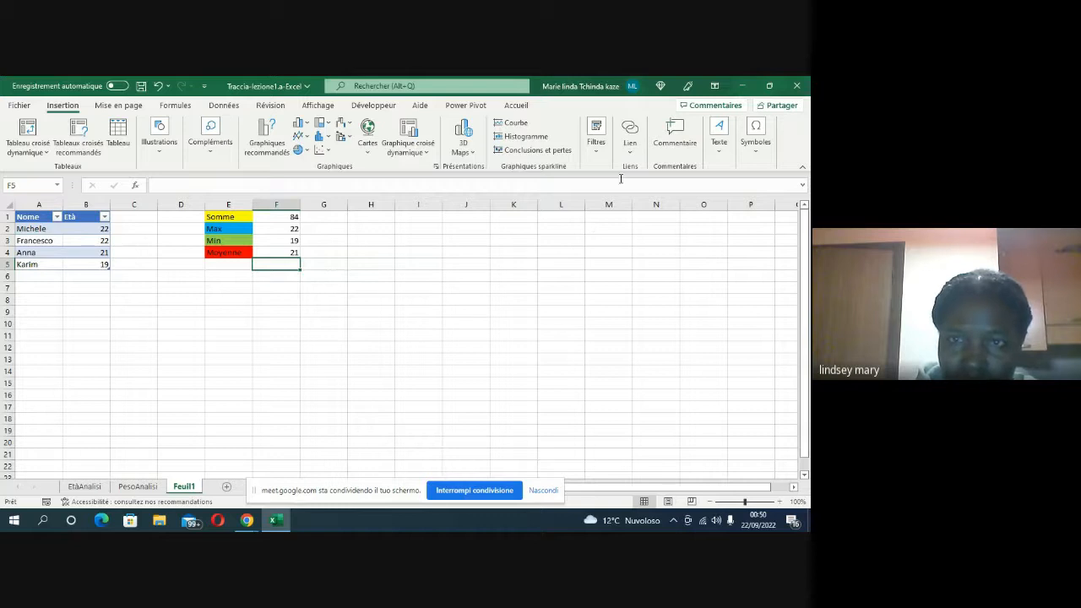
Step: Insert a text box spanning about J2 to N6 containing the text Statistiques du Tableur5
left_click(463, 240)
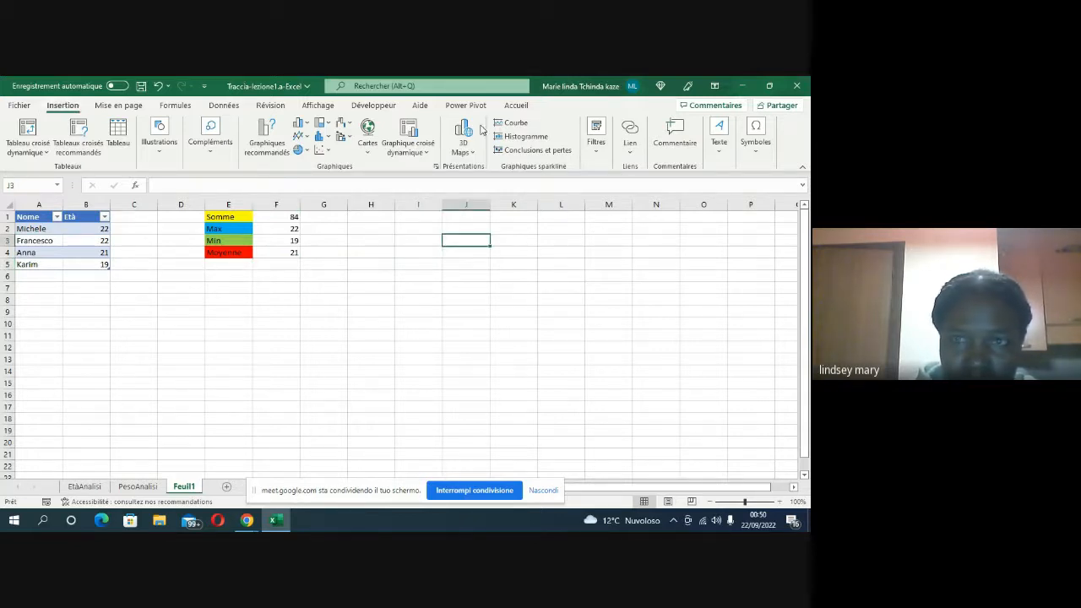
left_click(723, 146)
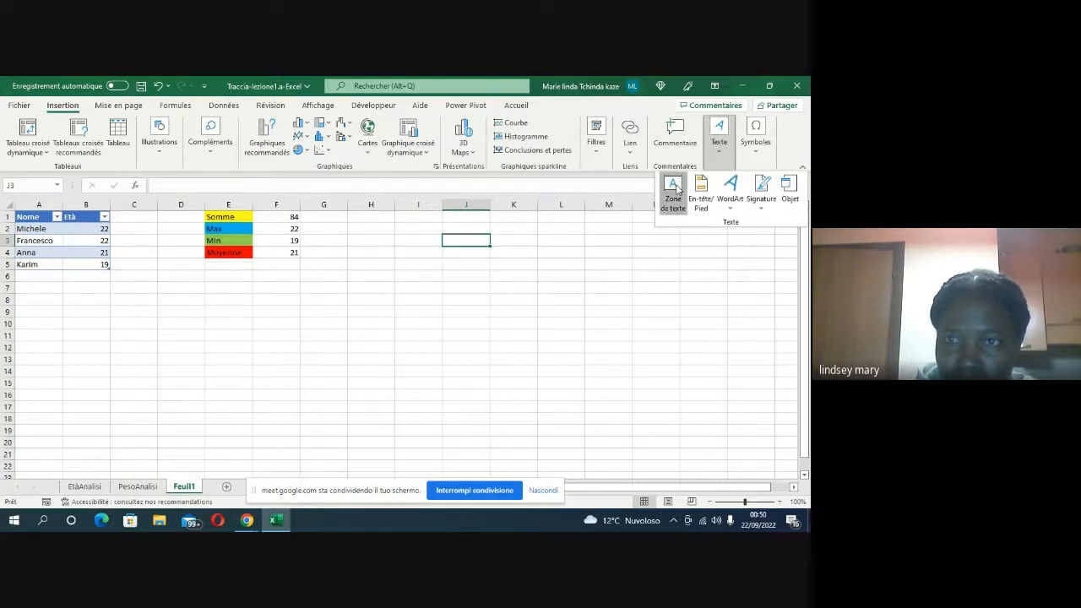
left_click(673, 188)
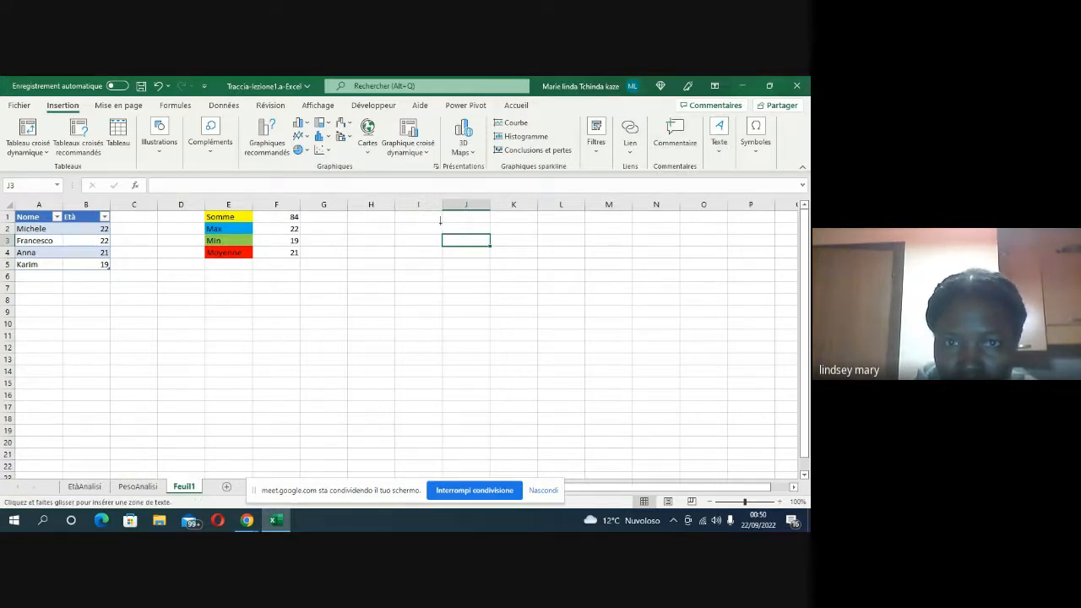
left_click_drag(441, 223, 688, 284)
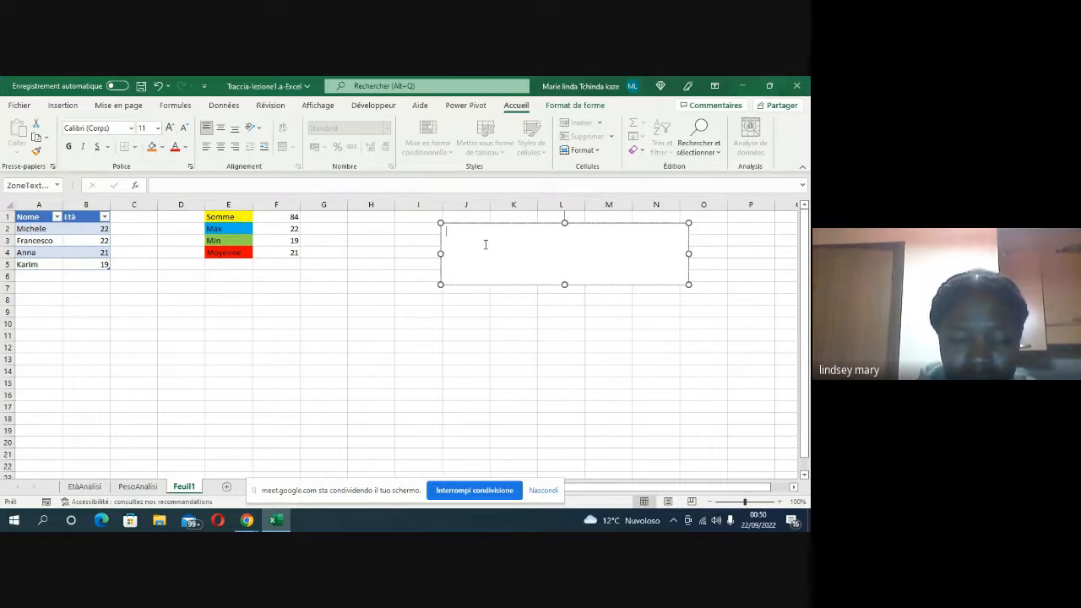
type("Statistiques du Tableur5")
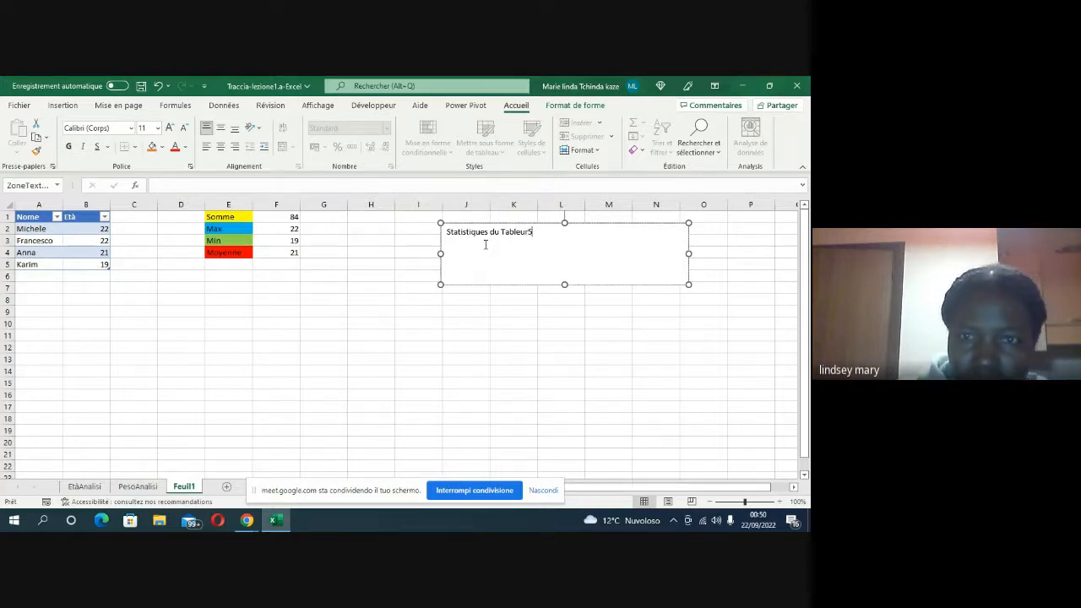
left_click(472, 309)
left_click(476, 324)
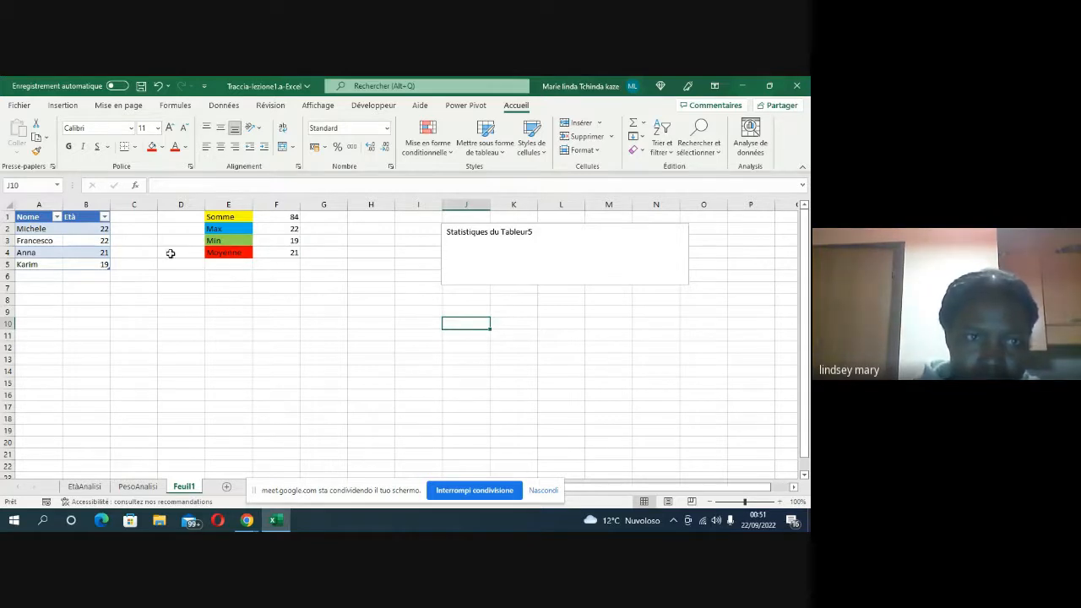
Step: Insert a clustered column chart from the Nome and Età table, using the variant with a separate coloured series per student
left_click(27, 217)
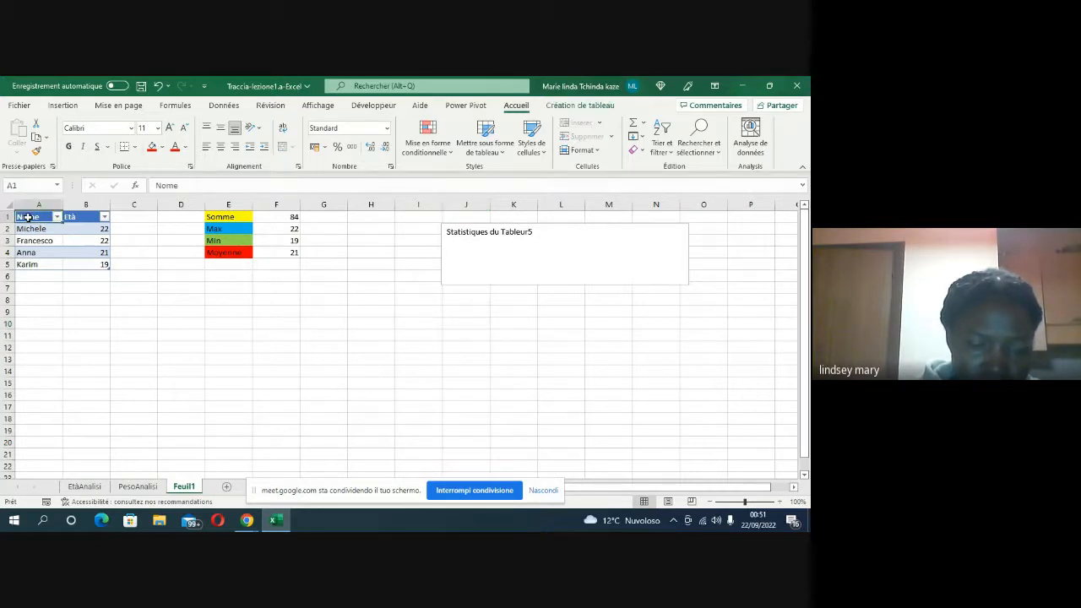
left_click_drag(28, 217, 76, 262)
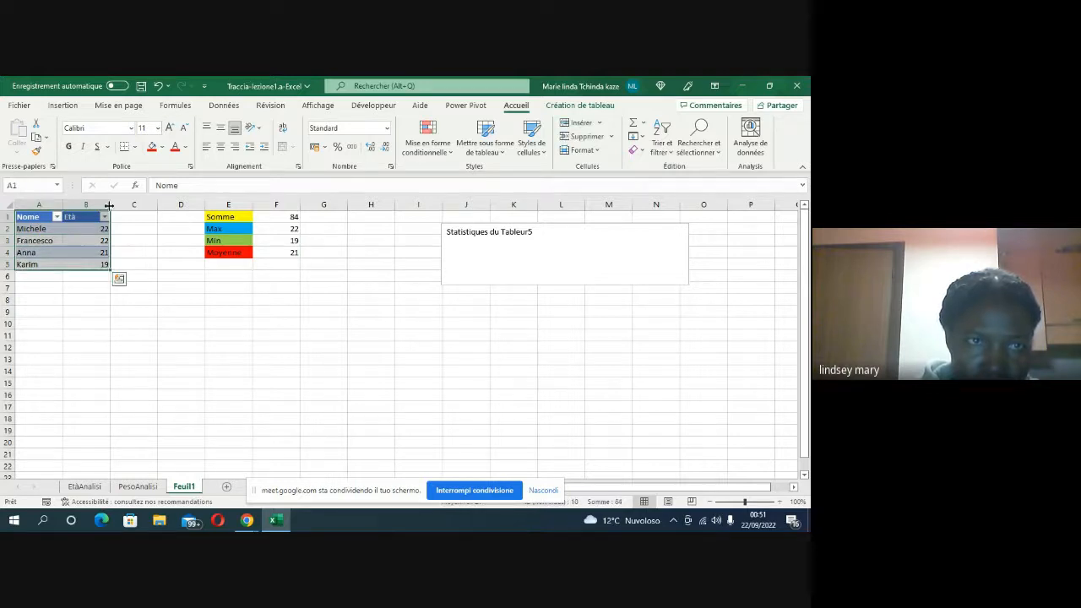
left_click(72, 108)
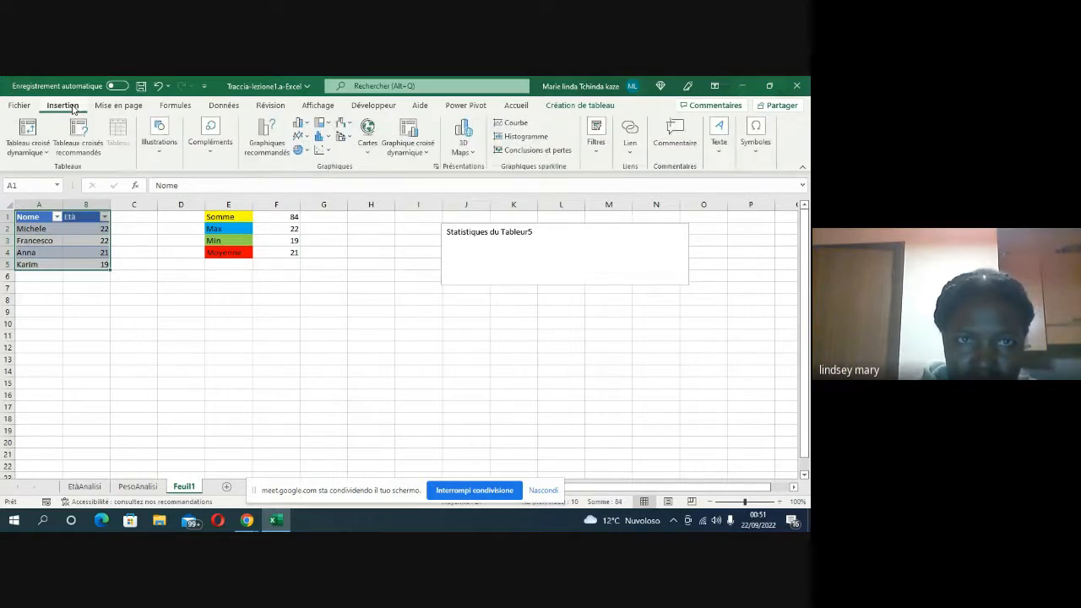
left_click(269, 145)
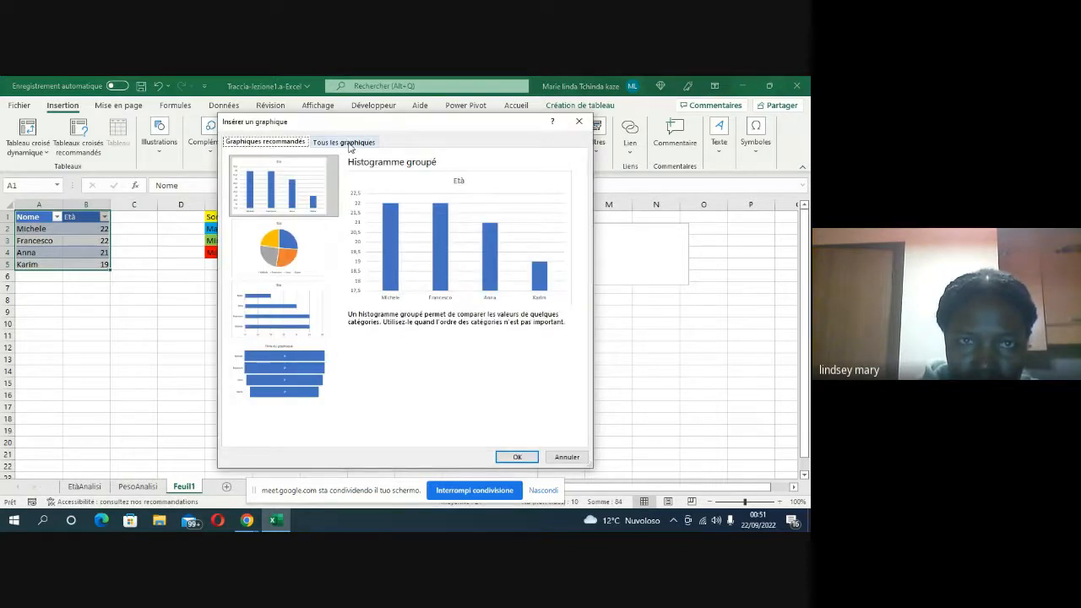
left_click(344, 141)
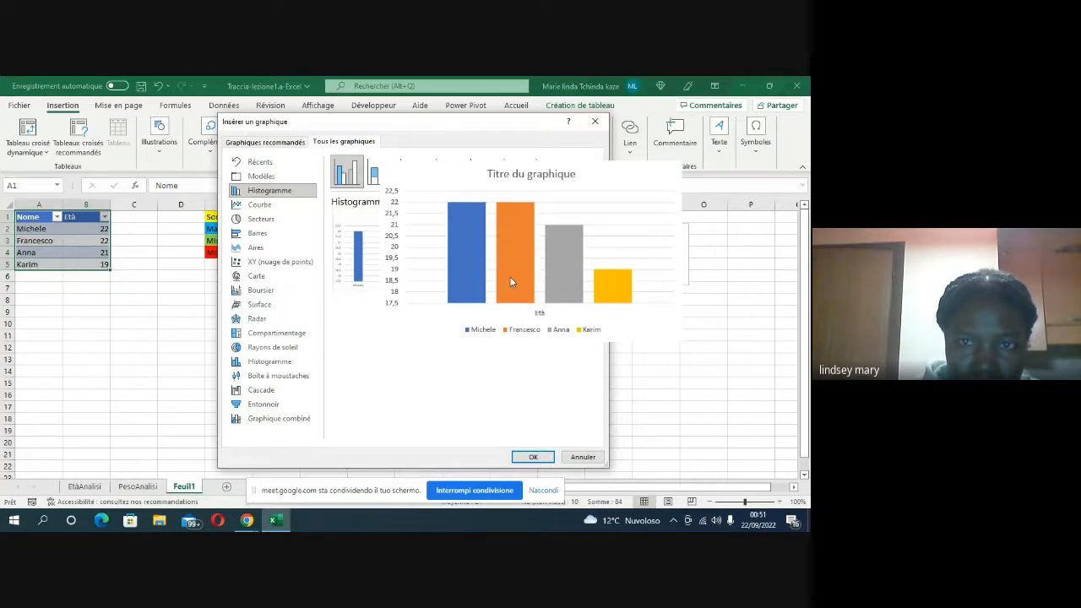
left_click(528, 458)
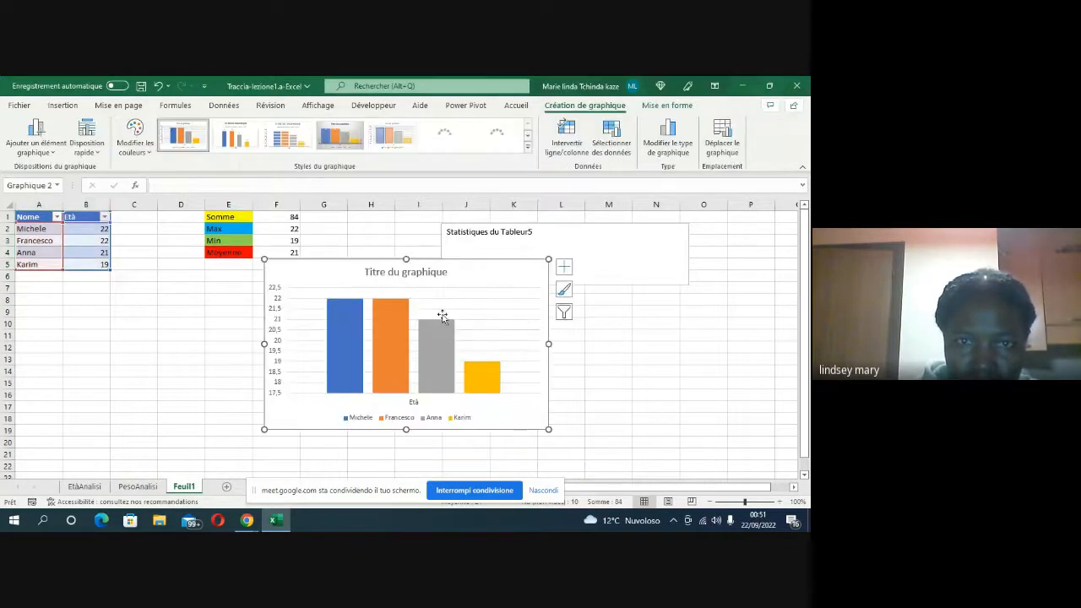
left_click_drag(450, 274, 421, 327)
left_click(451, 292)
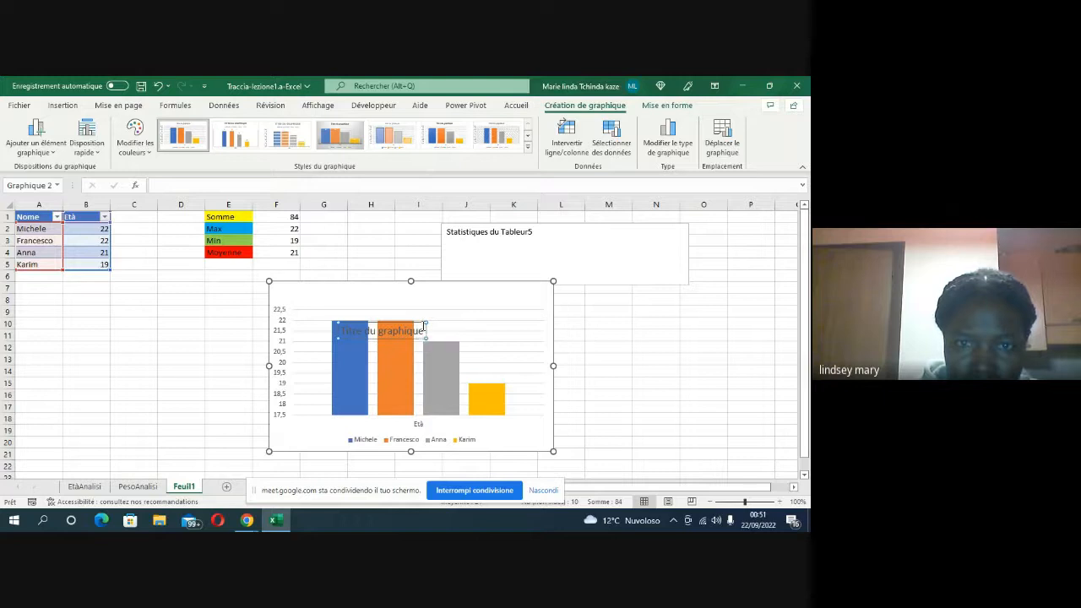
left_click(423, 326)
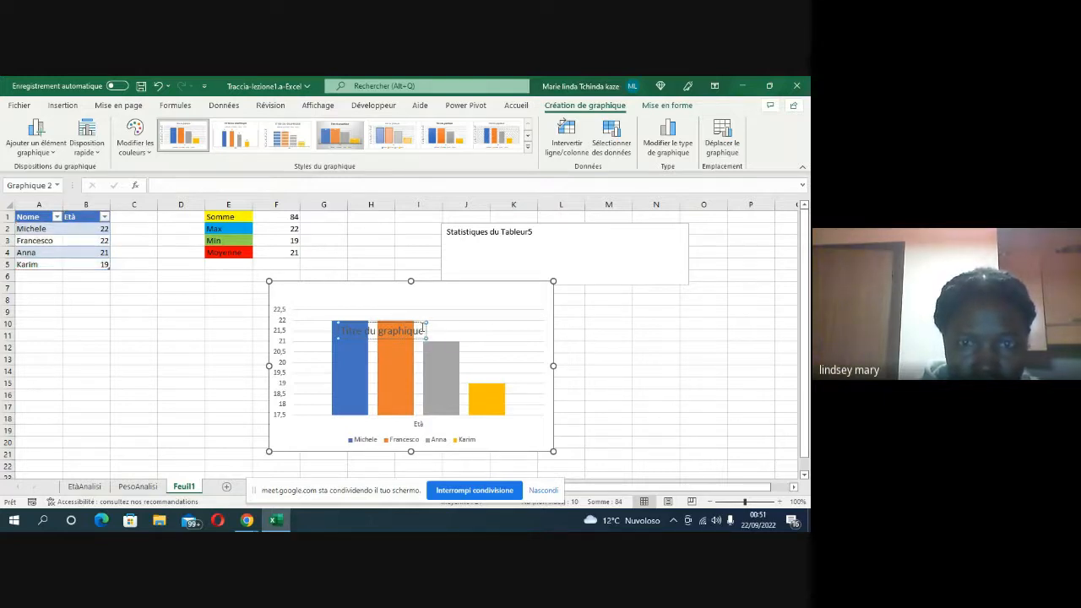
key("ctrl+z")
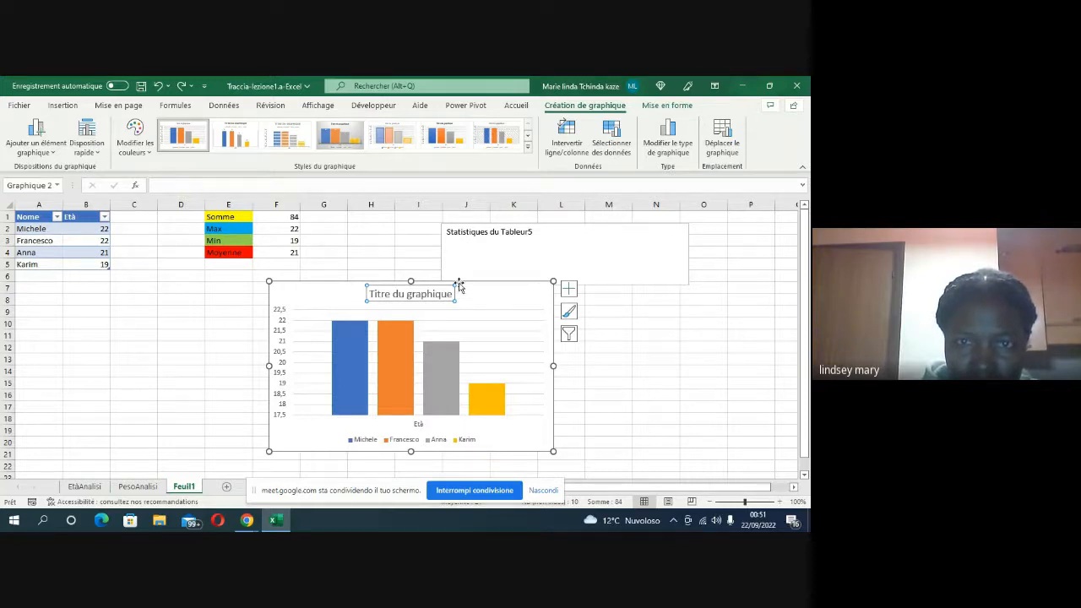
Step: Move the chart below the text box so it starts at about row 9, and set its title to Graphique Age
left_click_drag(463, 283, 441, 315)
left_click(424, 326)
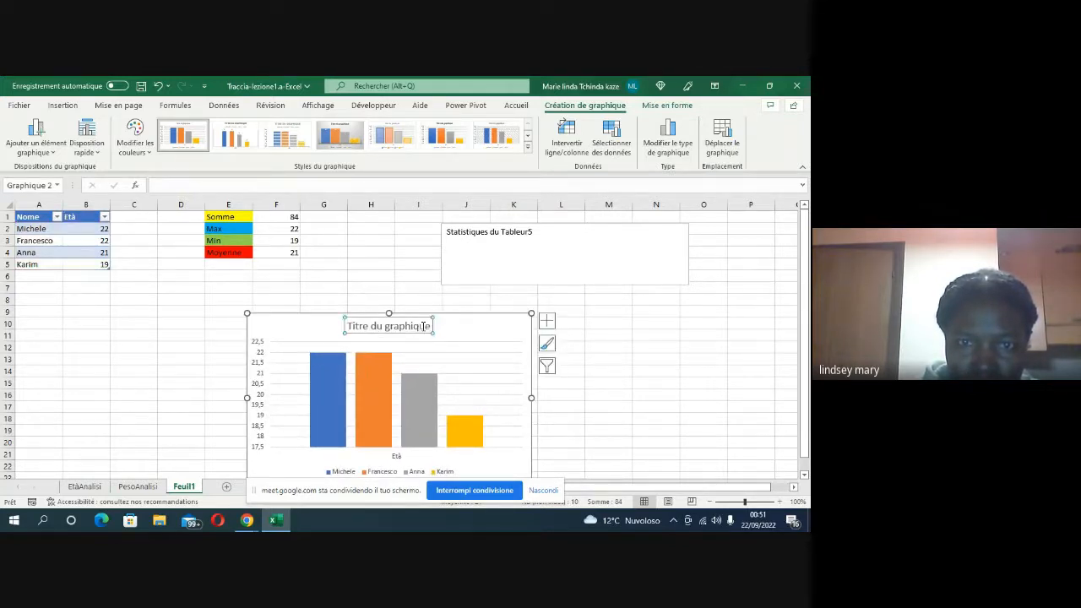
double_click(430, 326)
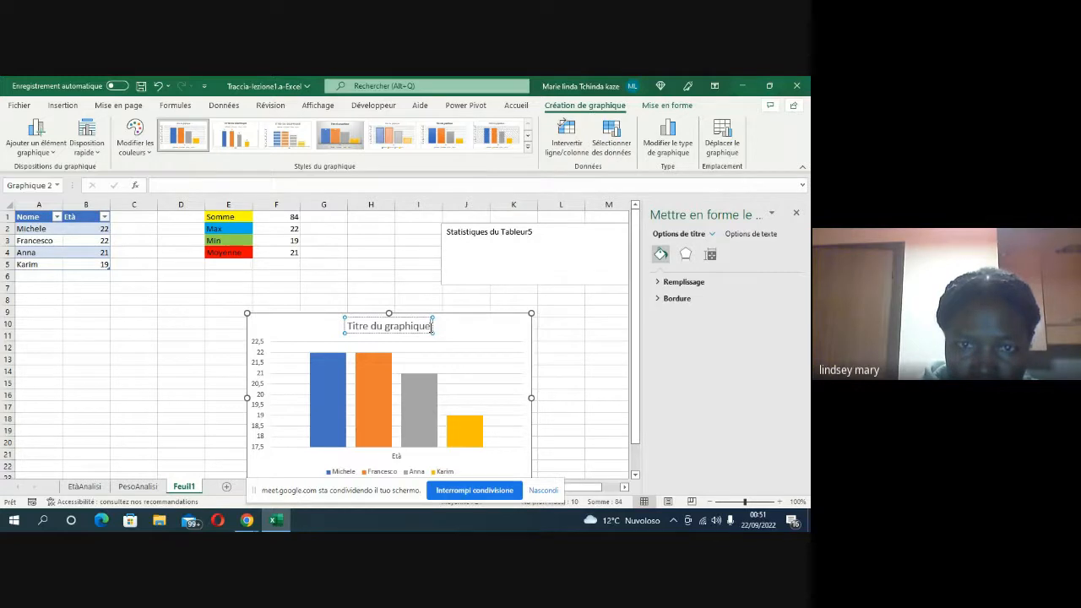
key("BackSpace")
key("BackSpace")
key("BackSpace")
key("BackSpace")
key("BackSpace")
key("BackSpace")
key("BackSpace")
key("BackSpace")
key("BackSpace")
key("BackSpace")
key("BackSpace")
key("BackSpace")
key("BackSpace")
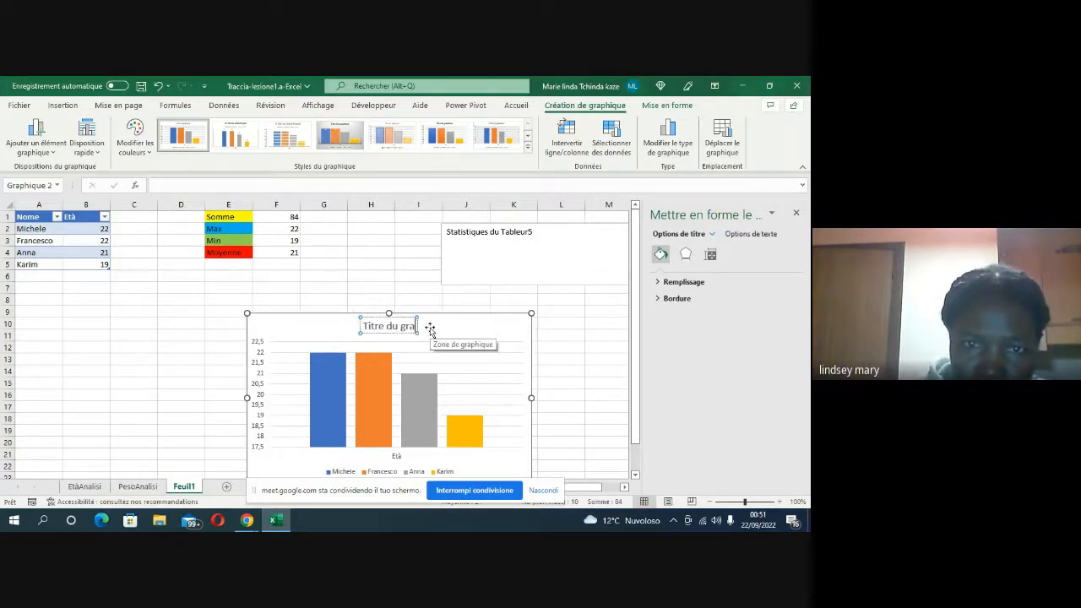
key("BackSpace")
key("BackSpace")
key("BackSpace")
key("BackSpace")
key("BackSpace")
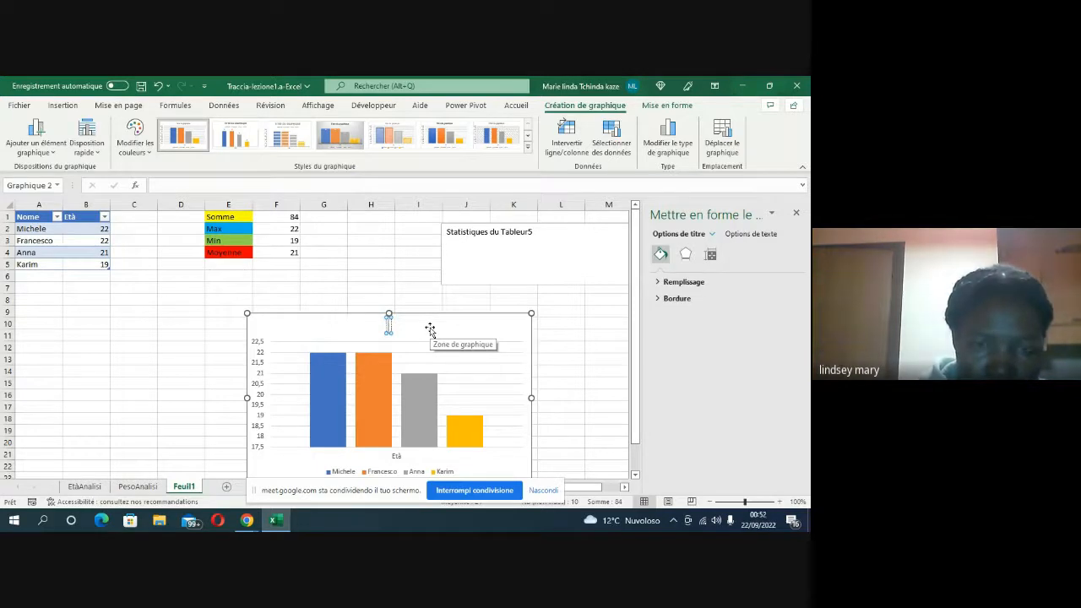
type("Gra")
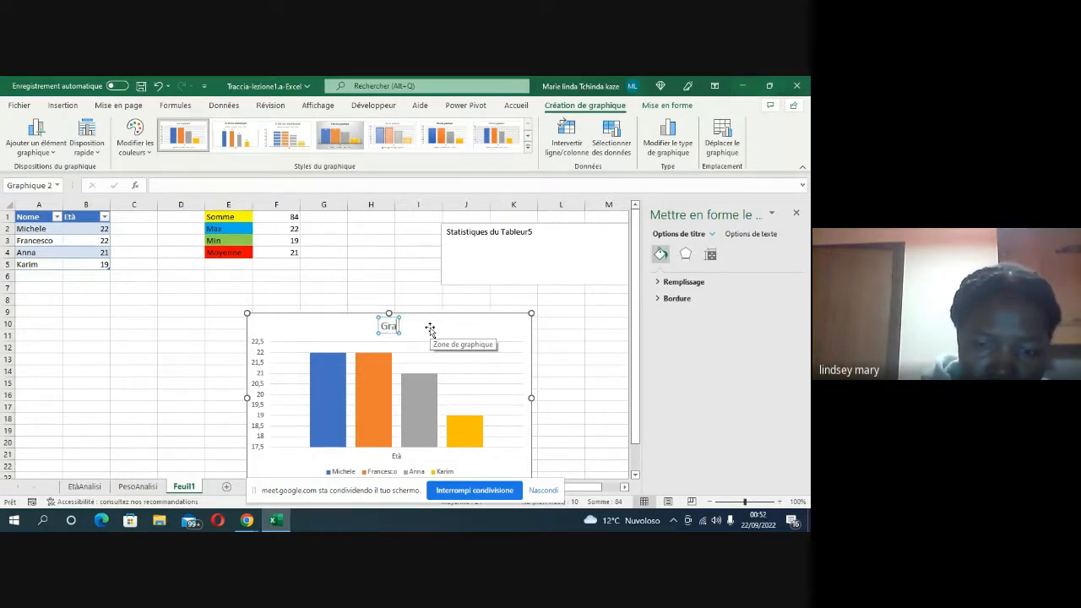
key("BackSpace")
key("BackSpace")
key("BackSpace")
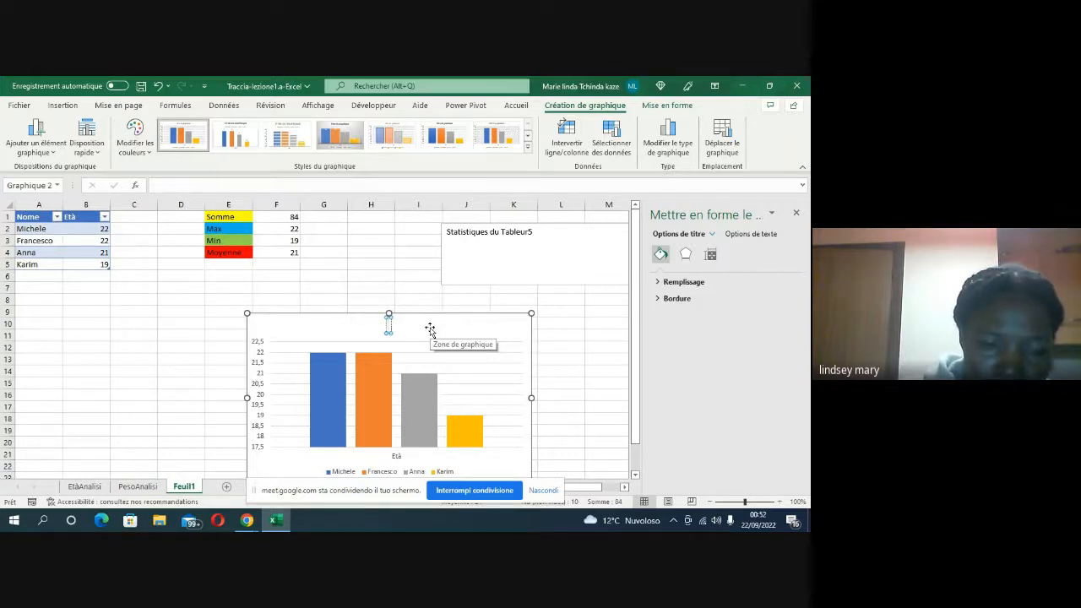
type("Gra")
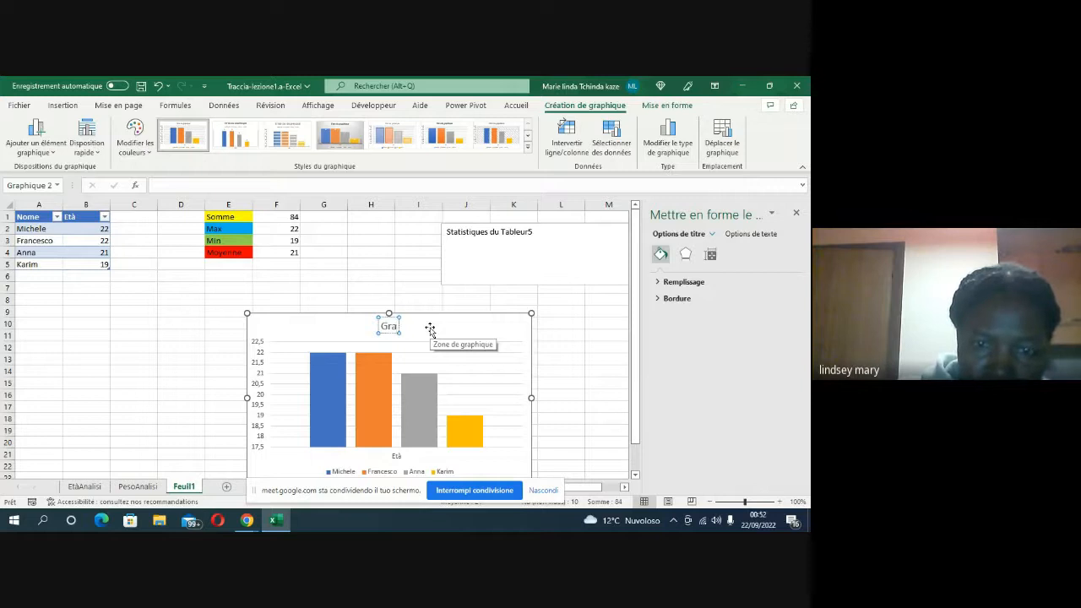
type("phia")
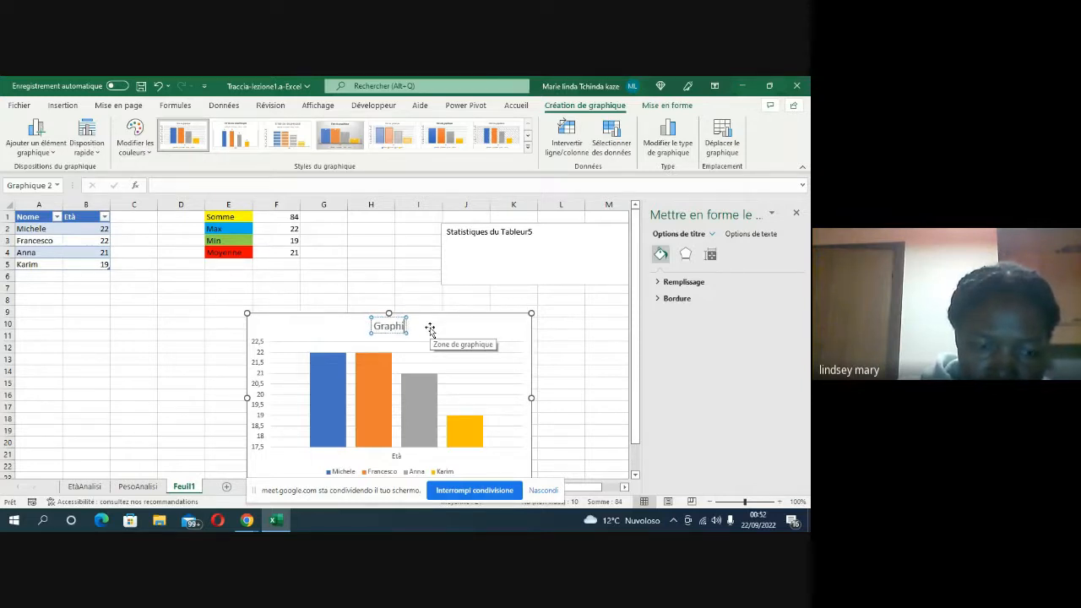
key("BackSpace")
type("que")
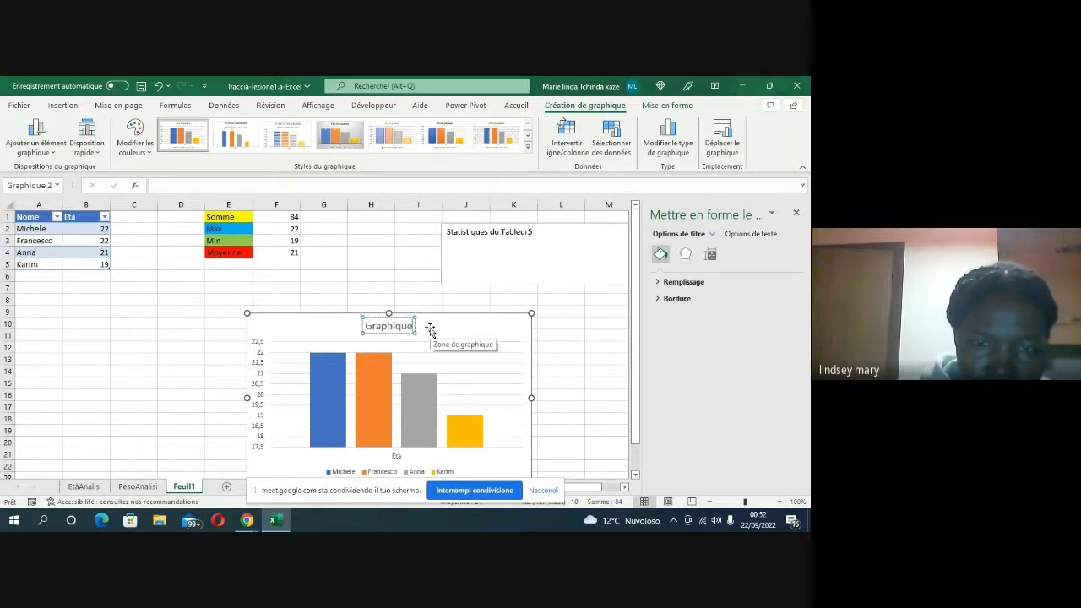
type(" A")
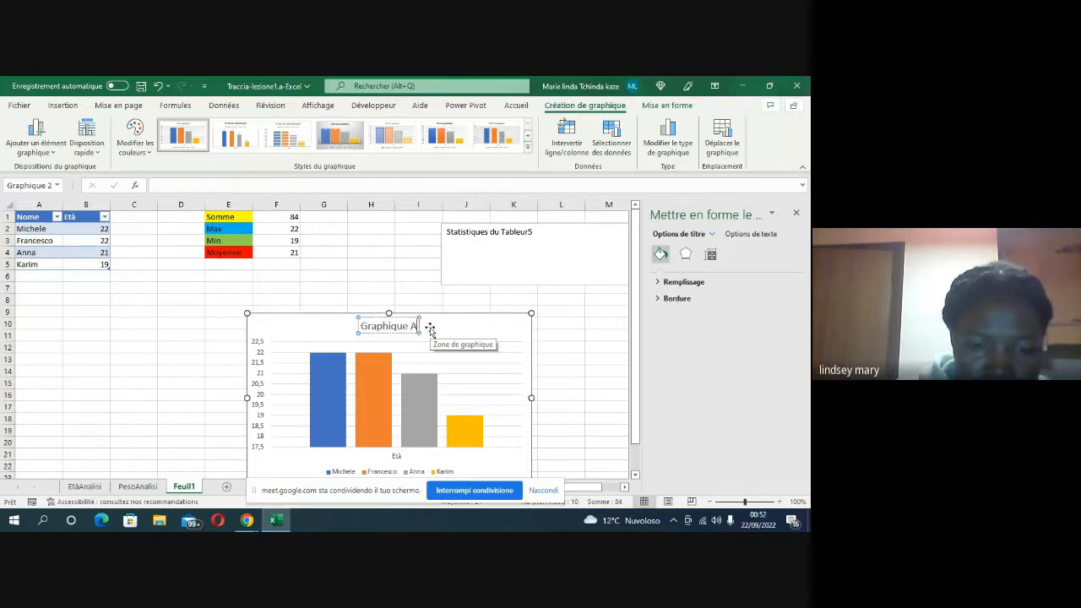
type("ge")
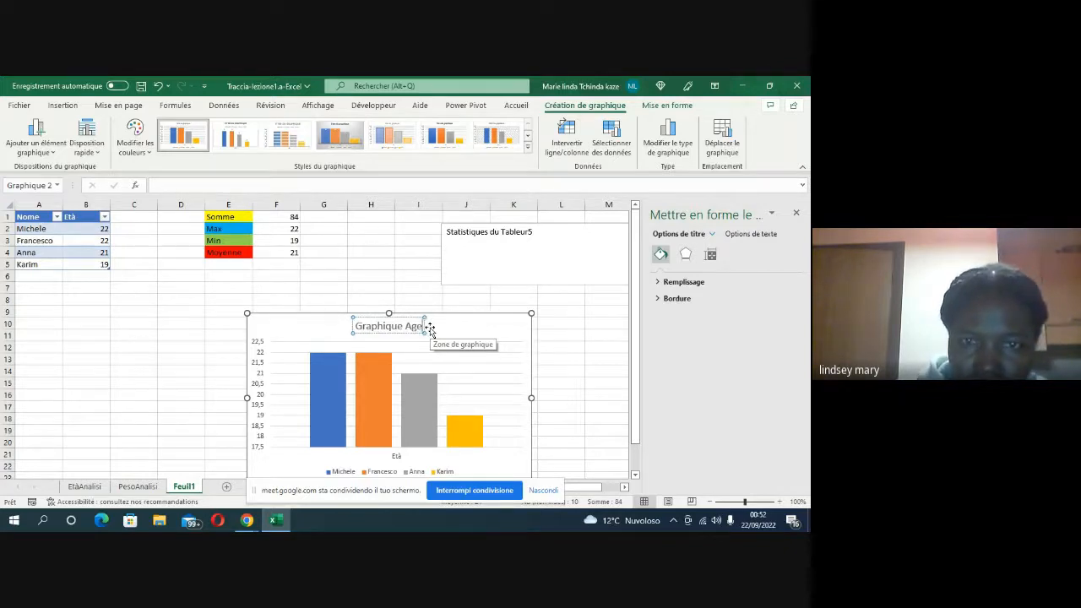
left_click(499, 296)
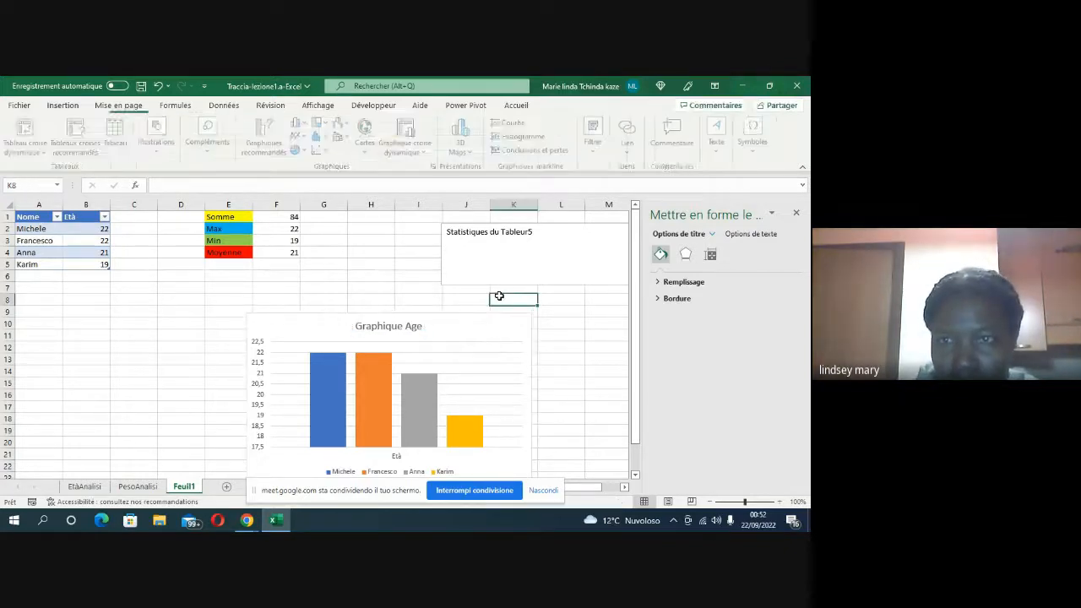
left_click(795, 214)
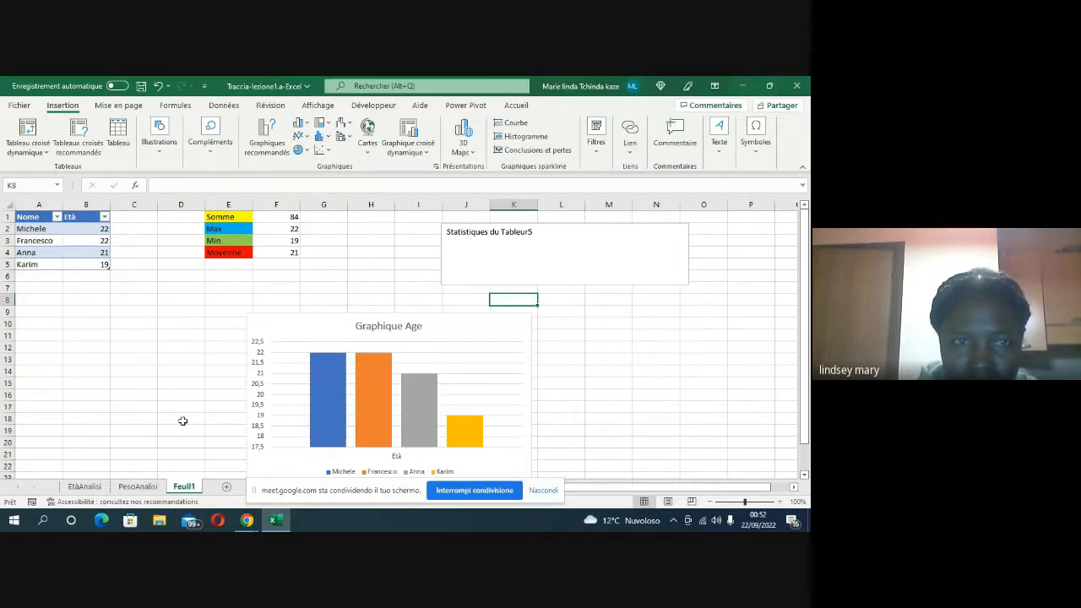
Step: Review the EtàAnalisi and PesoAnalisi sheets for comparison with the new sheet
left_click(84, 487)
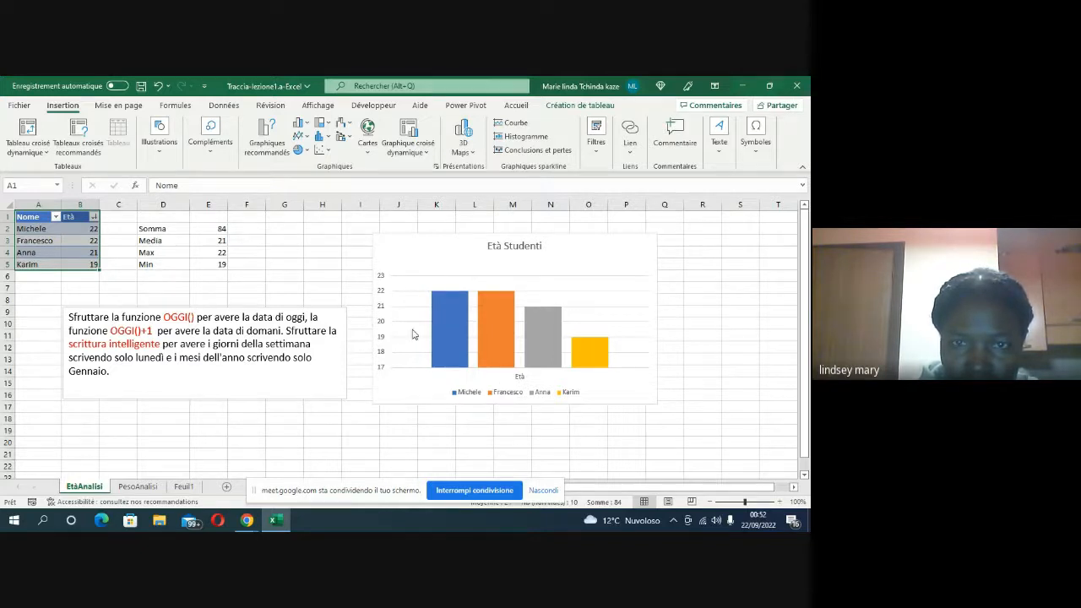
left_click(145, 489)
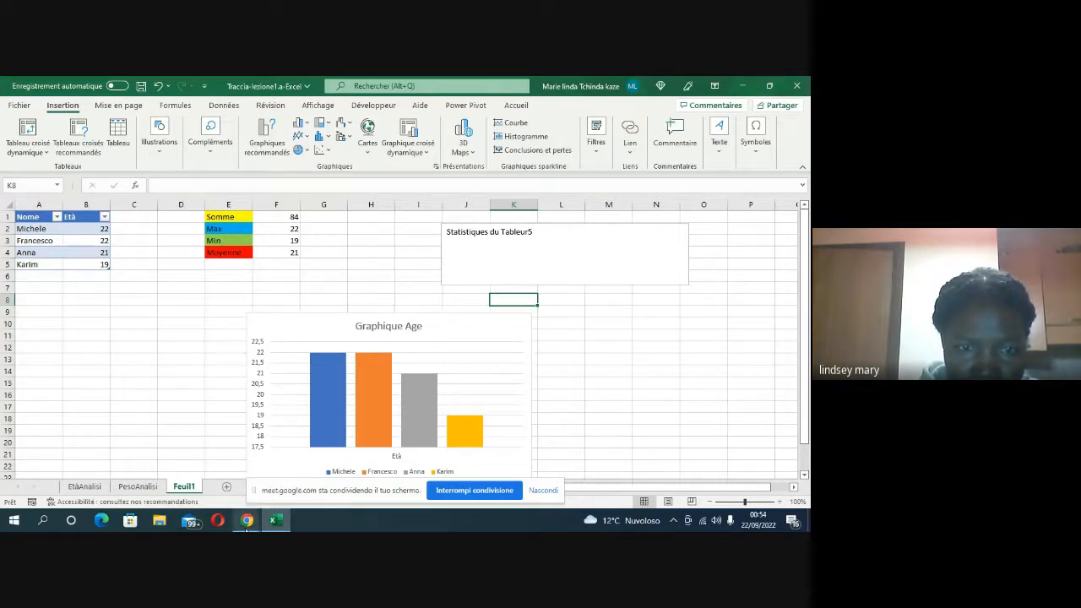
Step: Switch to the Google Meet window and stop the public live stream and the meeting recording
mouse_move(246, 521)
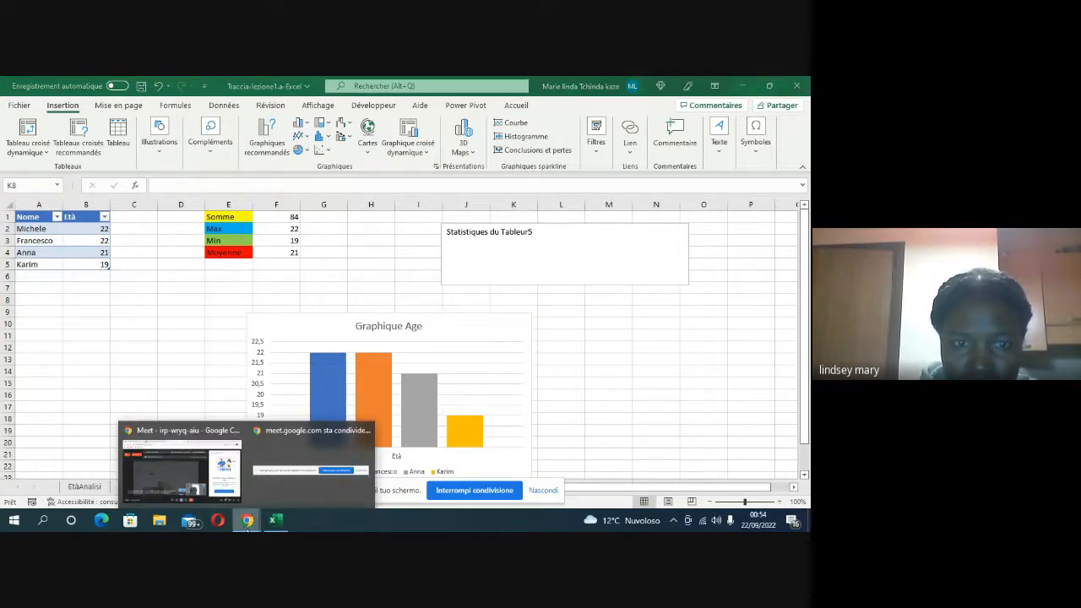
left_click(213, 487)
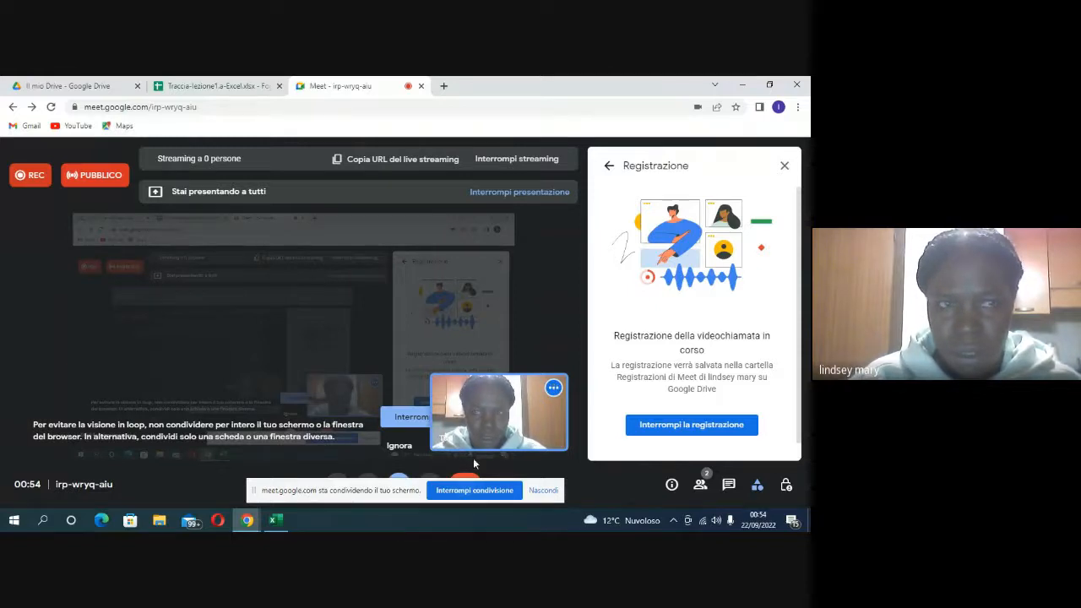
left_click(538, 167)
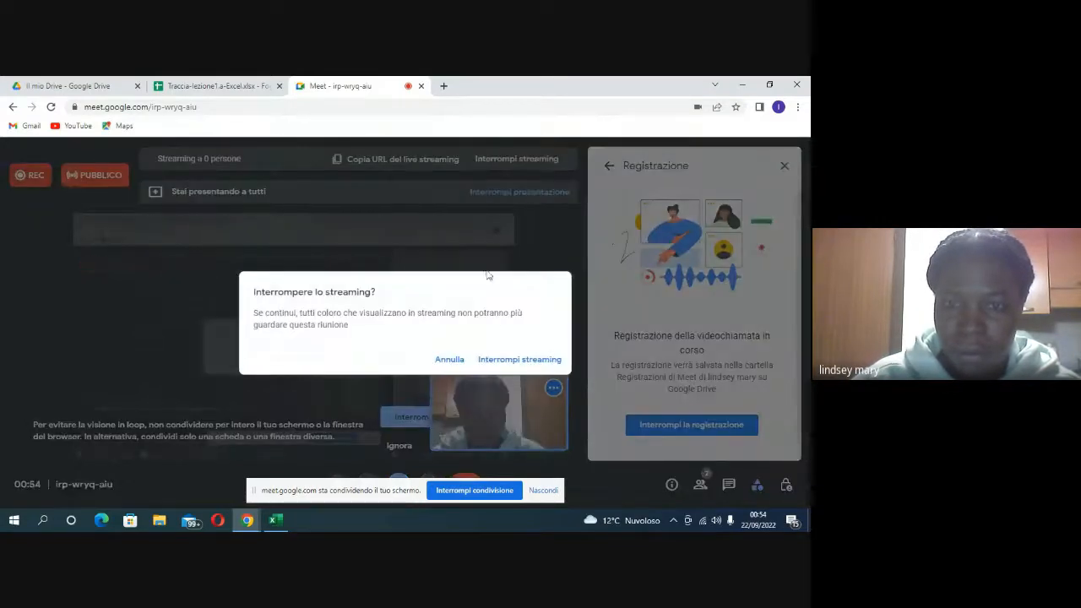
left_click(493, 361)
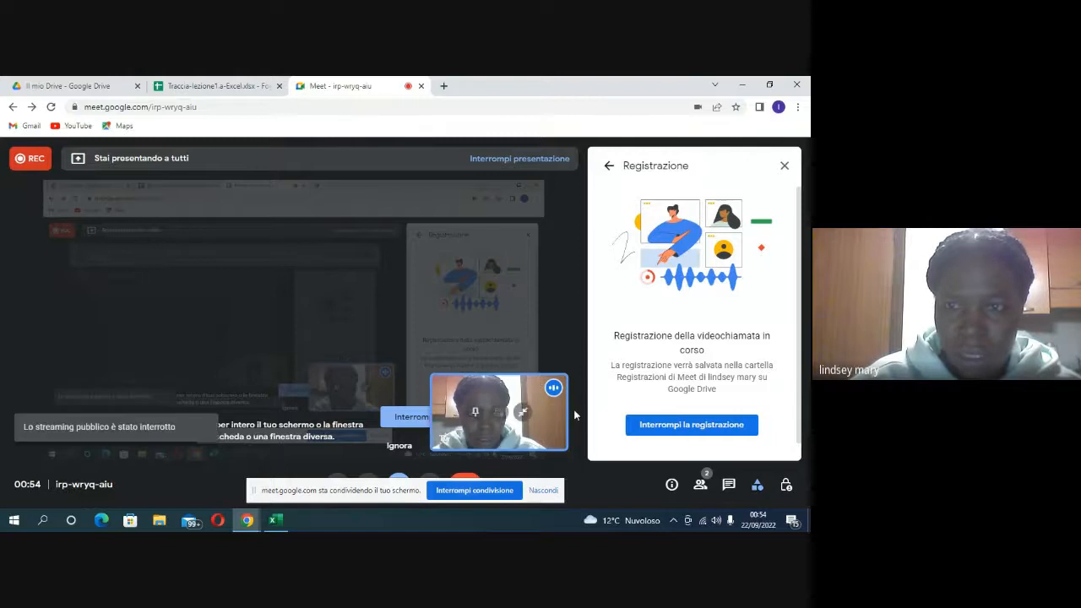
left_click(655, 436)
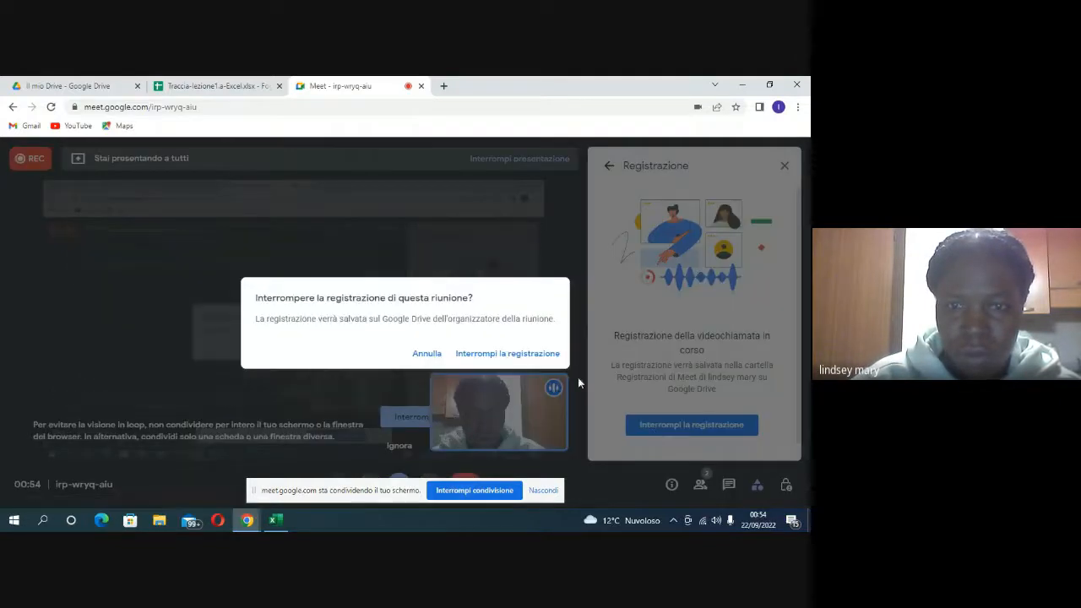